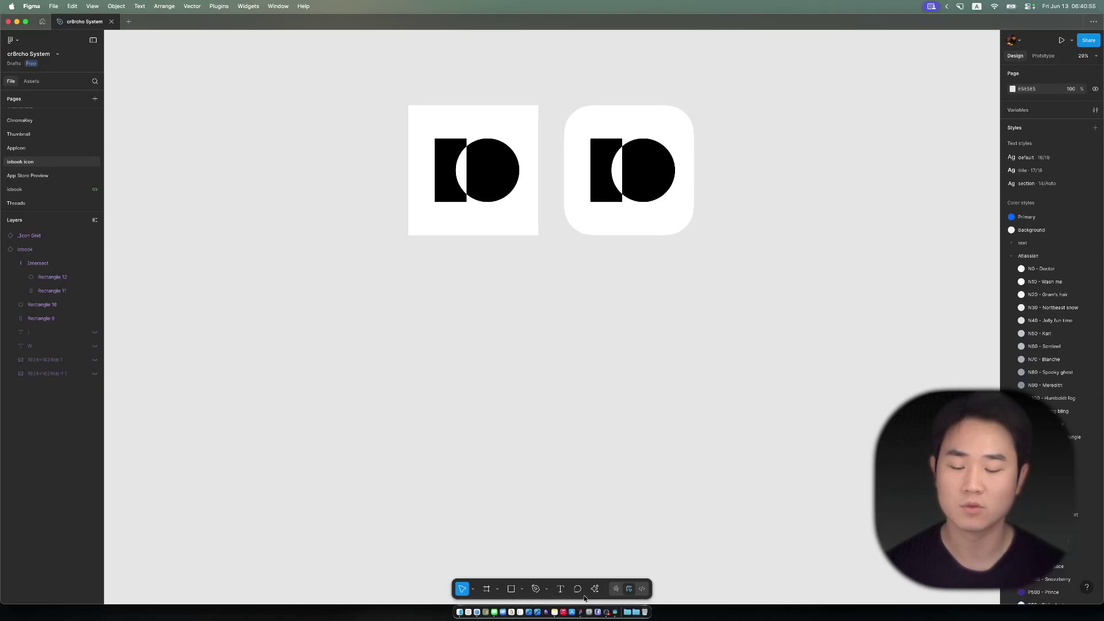
- Launch Icon Composer with an untitled default icon and position its window over Figma
{"action": "left_click", "coordinate": [614, 613]}
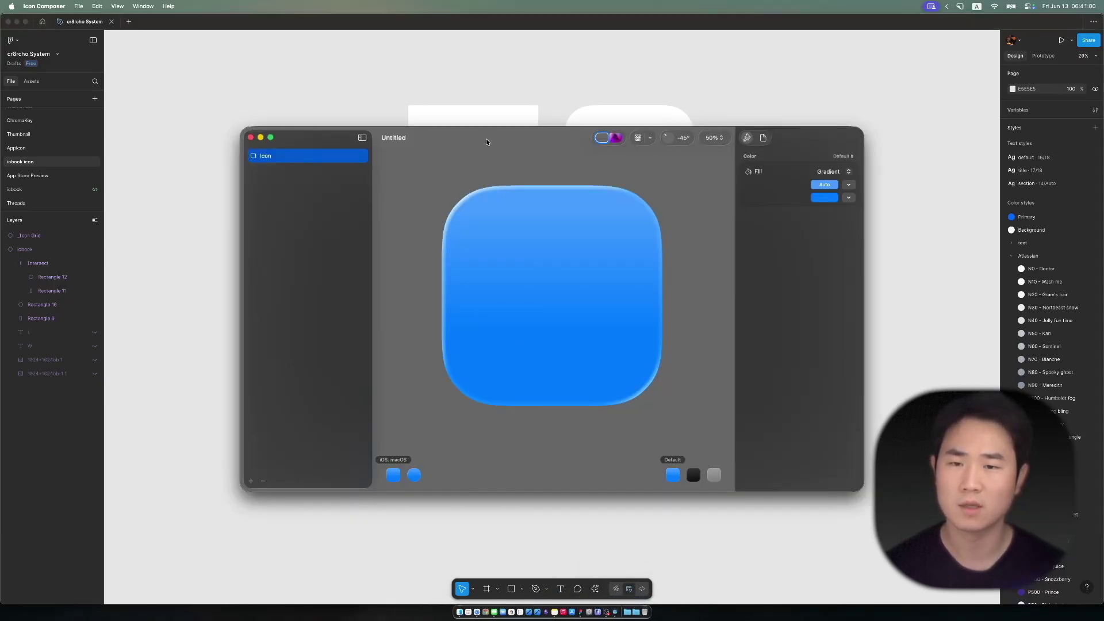
{"action": "left_click_drag", "start_coordinate": [485, 139], "coordinate": [518, 145]}
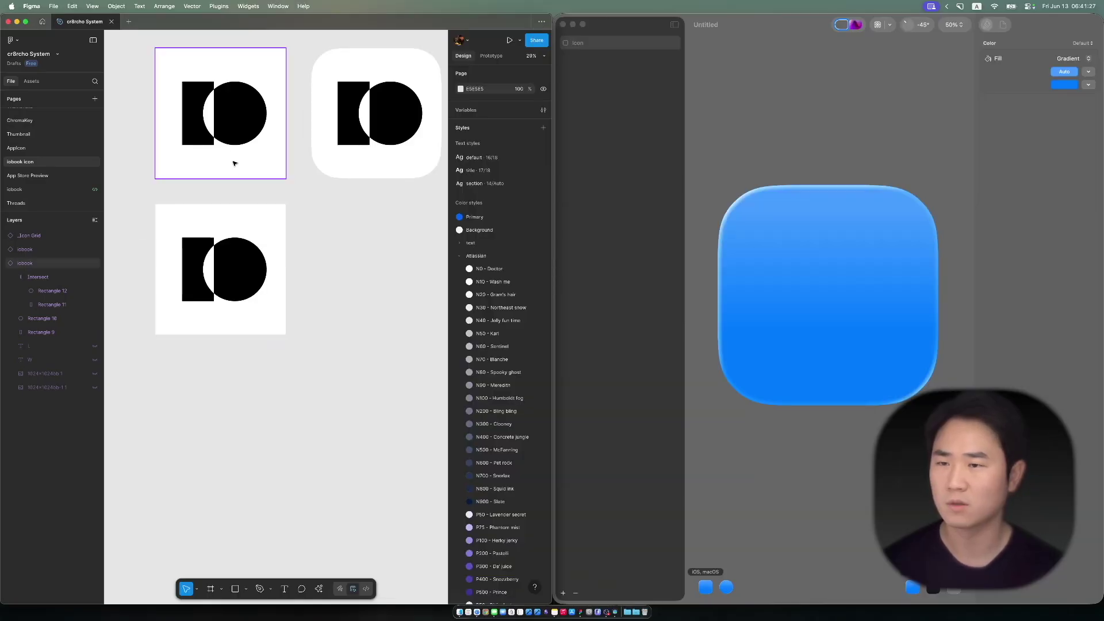
- Detach the bottom-left iobook icon frame from its component
{"action": "left_click", "coordinate": [222, 230]}
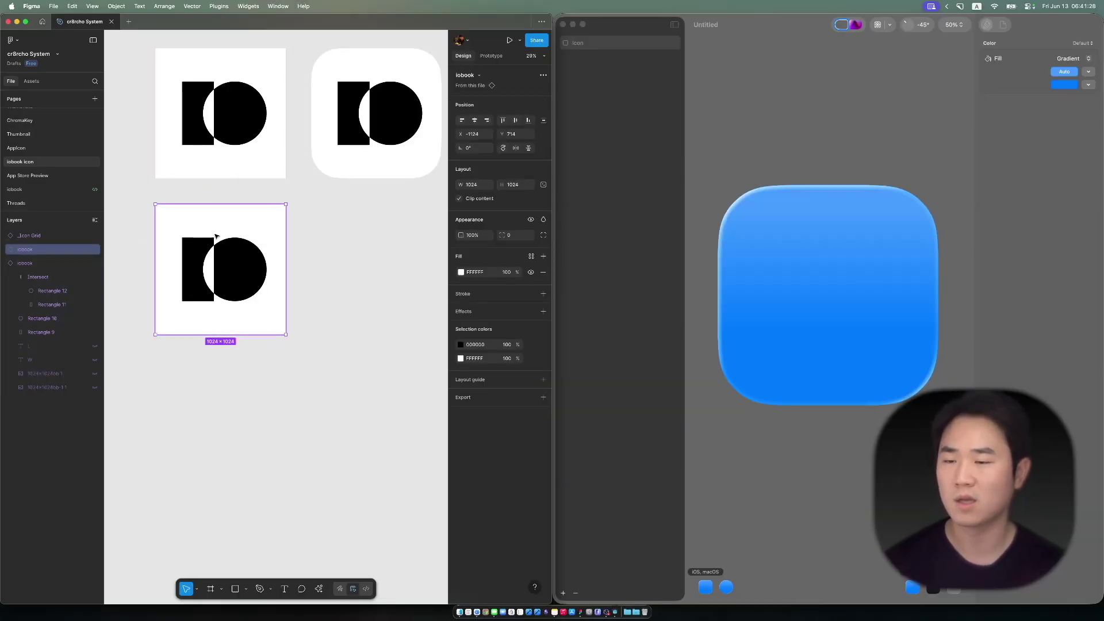
{"action": "right_click", "coordinate": [212, 257]}
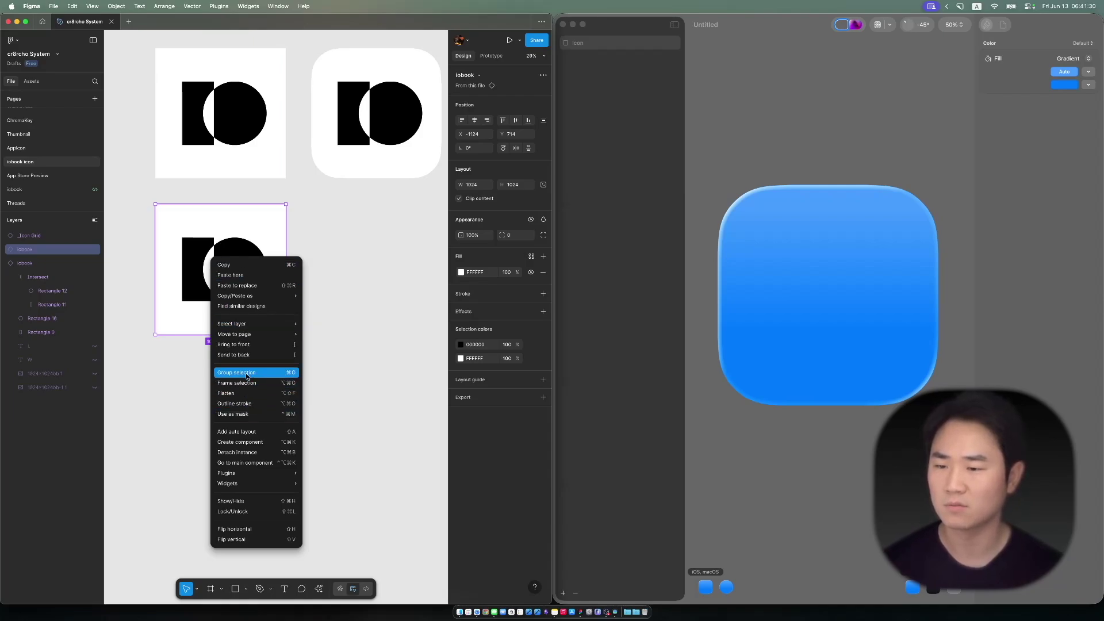
{"action": "left_click", "coordinate": [253, 452]}
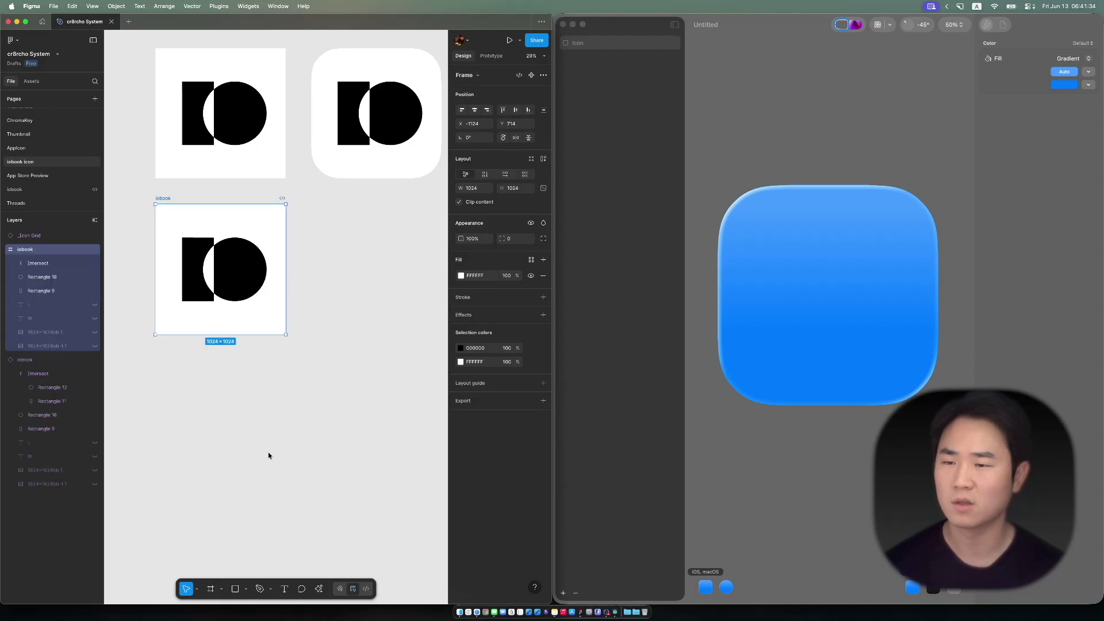
{"action": "left_click", "coordinate": [308, 373]}
- Duplicate the detached iobook frame into a row of three copies
{"action": "left_click", "coordinate": [208, 268], "text": "super"}
{"action": "left_click", "coordinate": [163, 199]}
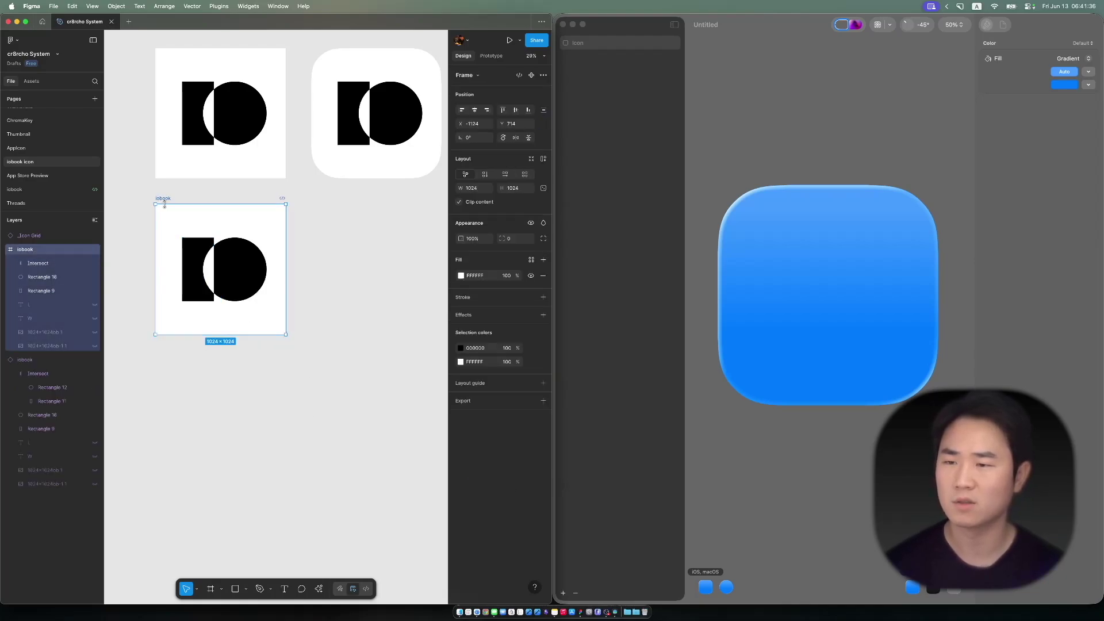
{"action": "left_click_drag", "start_coordinate": [183, 271], "coordinate": [424, 279]}
{"action": "scroll", "coordinate": [368, 276], "scroll_direction": "down", "scroll_amount": 5}
{"action": "left_click", "coordinate": [131, 252]}
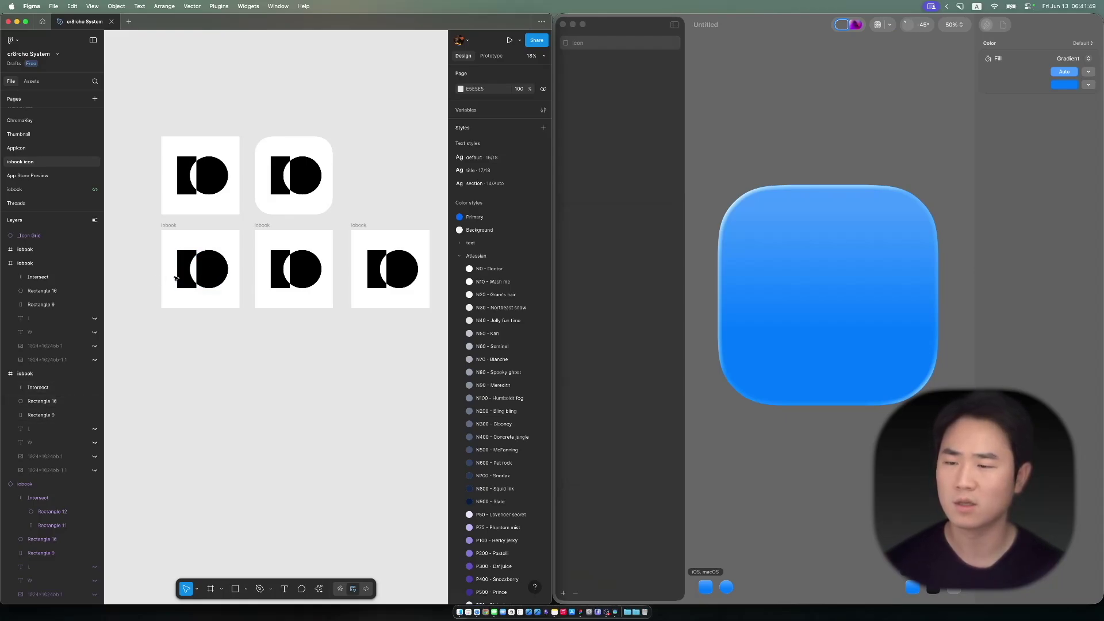
{"action": "left_click", "coordinate": [286, 269]}
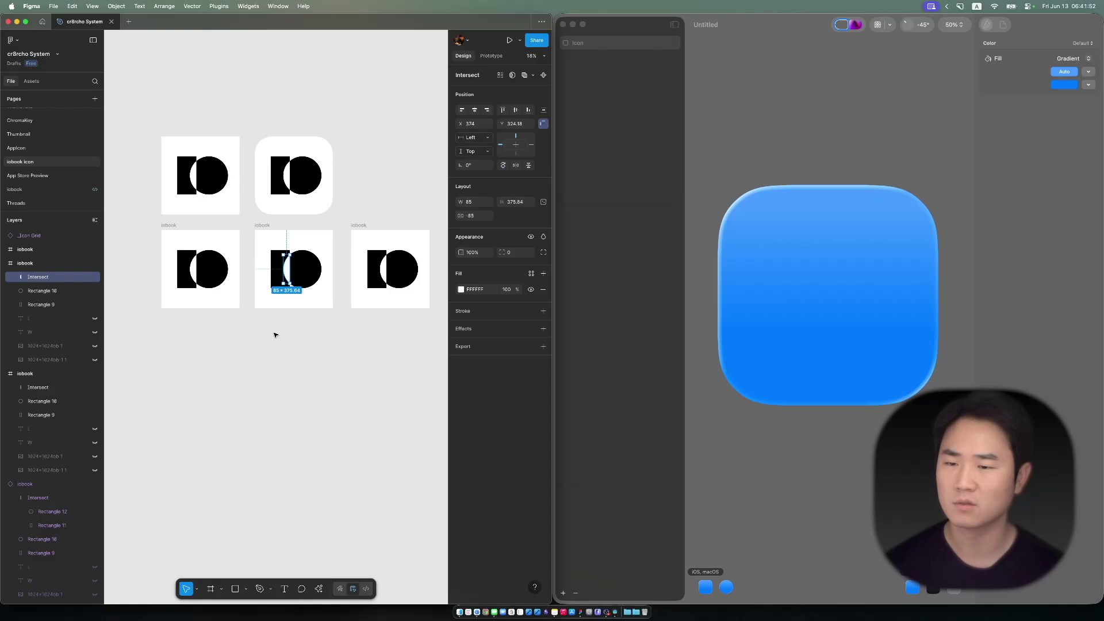
{"action": "left_click", "coordinate": [280, 355]}
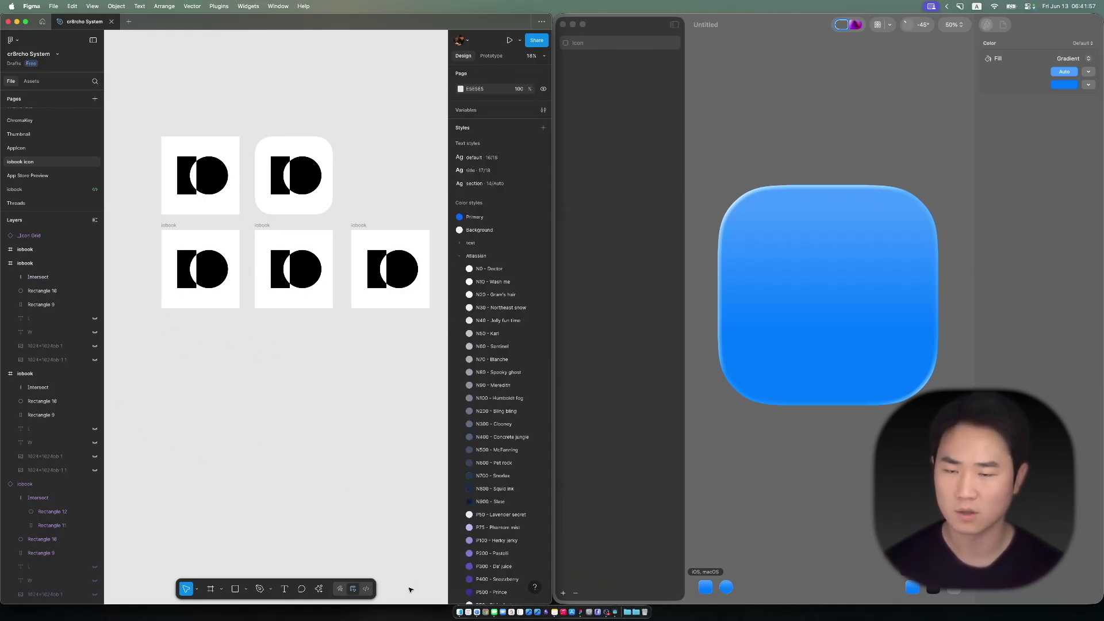
{"action": "key", "text": "cmd+space"}
{"action": "type", "text": "wear"}
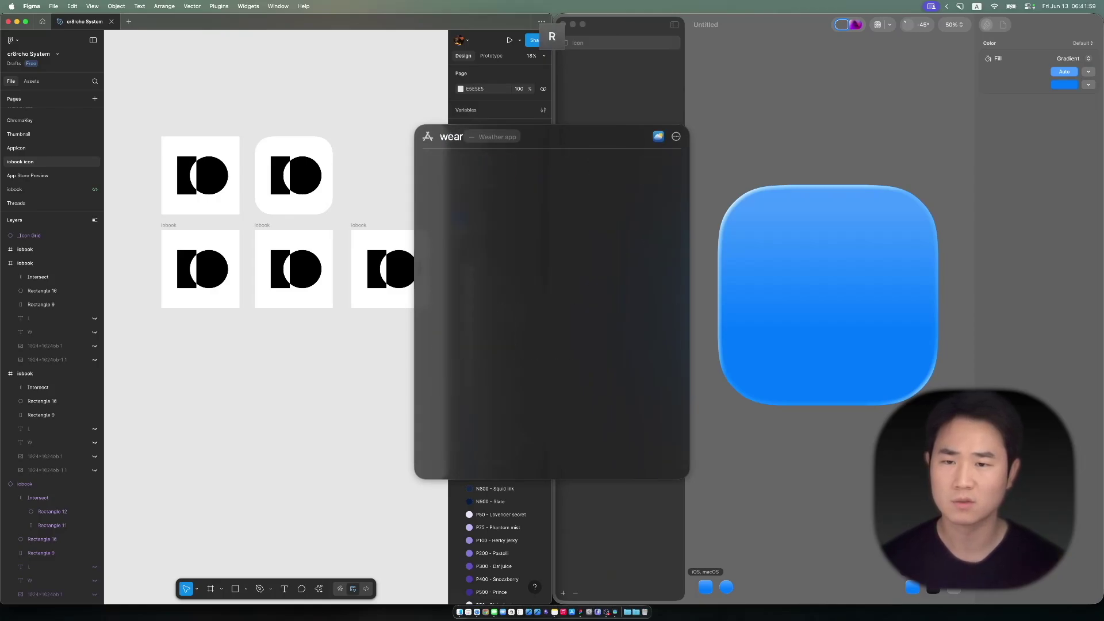
{"action": "key", "text": "BackSpace"}
{"action": "type", "text": "ther"}
{"action": "key", "text": "BackSpace"}
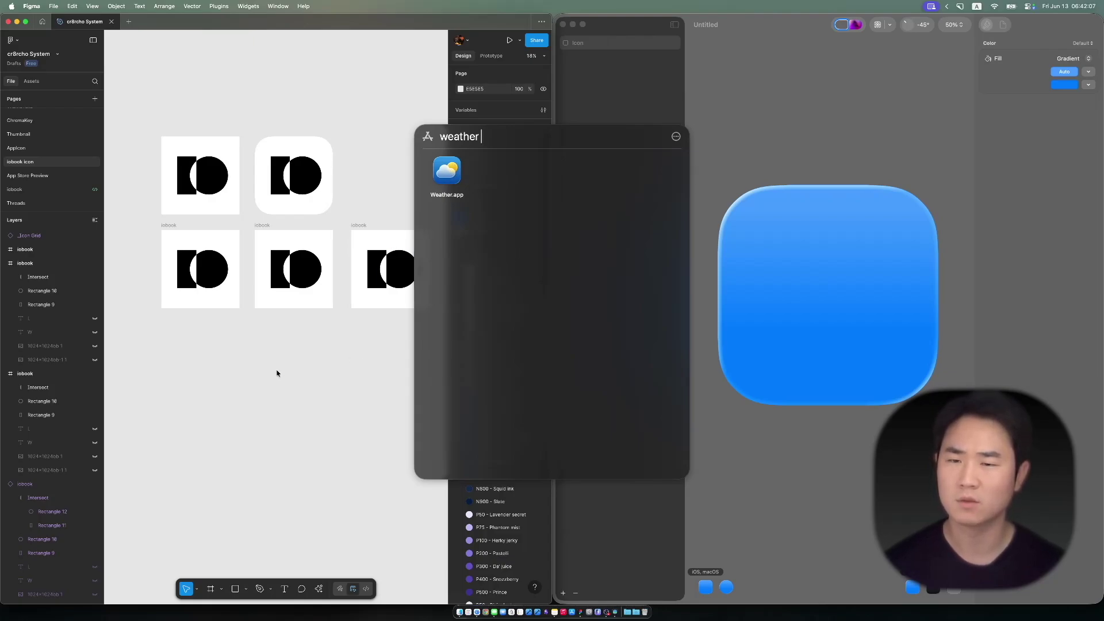
{"action": "key", "text": "Escape"}
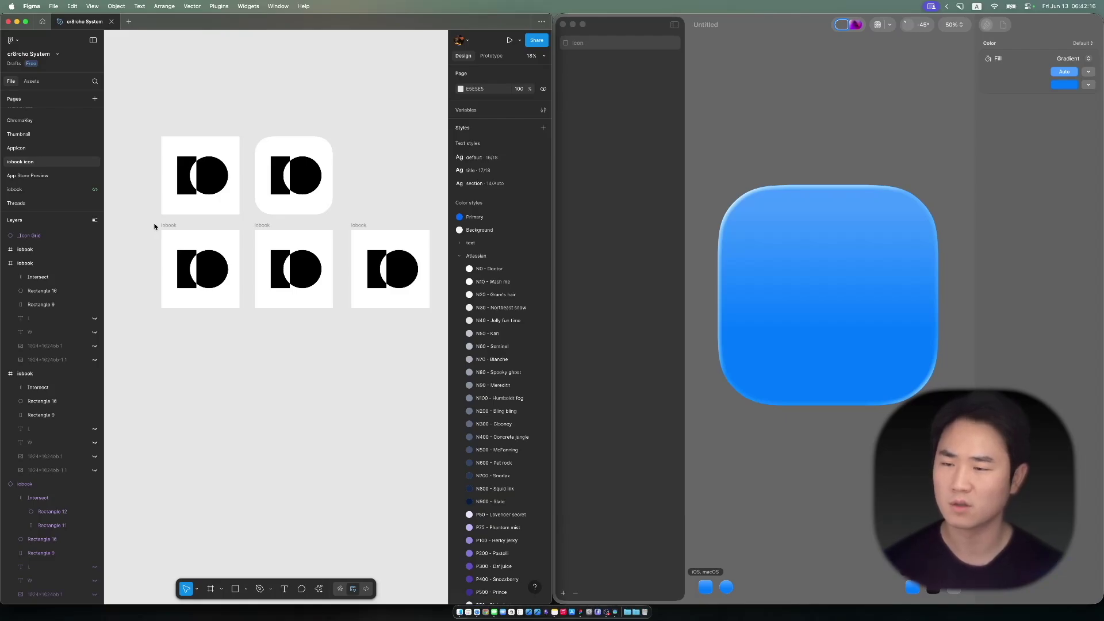
- Strip the copies to one piece each: bar, circle and intersect shape
{"action": "left_click", "coordinate": [210, 278]}
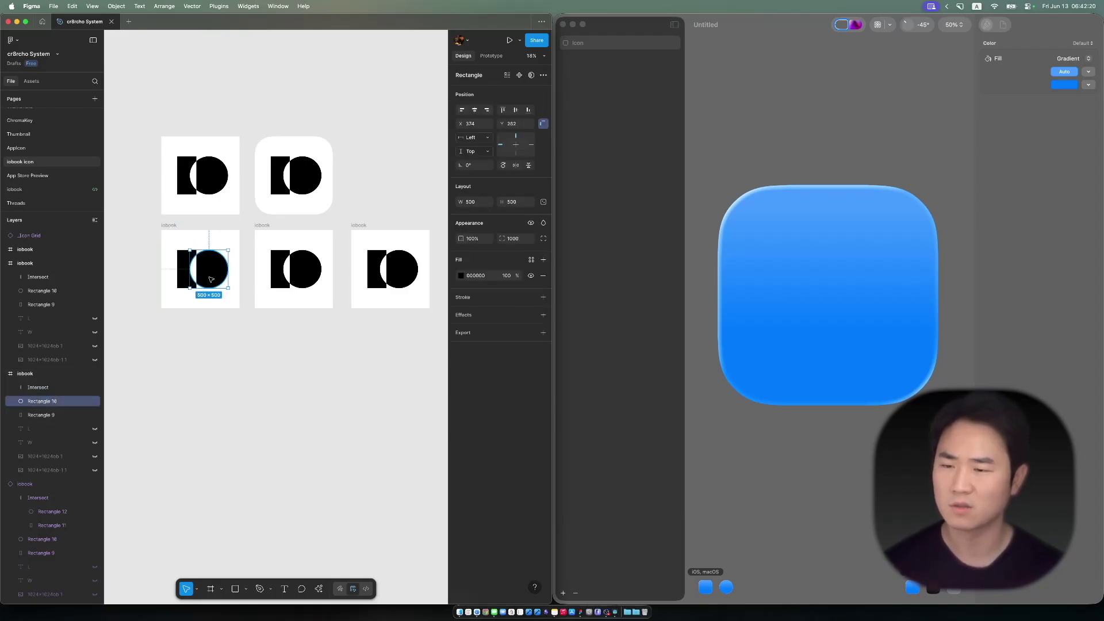
{"action": "left_click", "coordinate": [212, 360]}
{"action": "left_click", "coordinate": [196, 274]}
{"action": "key", "text": "BackSpace"}
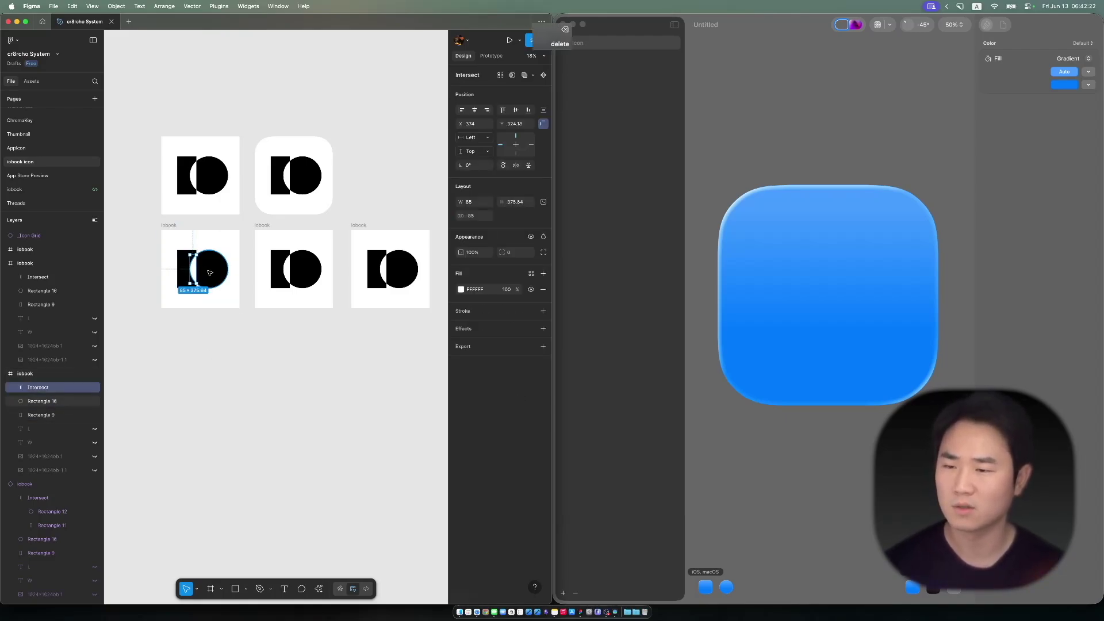
{"action": "left_click", "coordinate": [210, 272], "text": "shift"}
{"action": "key", "text": "BackSpace"}
{"action": "left_click", "coordinate": [275, 276]}
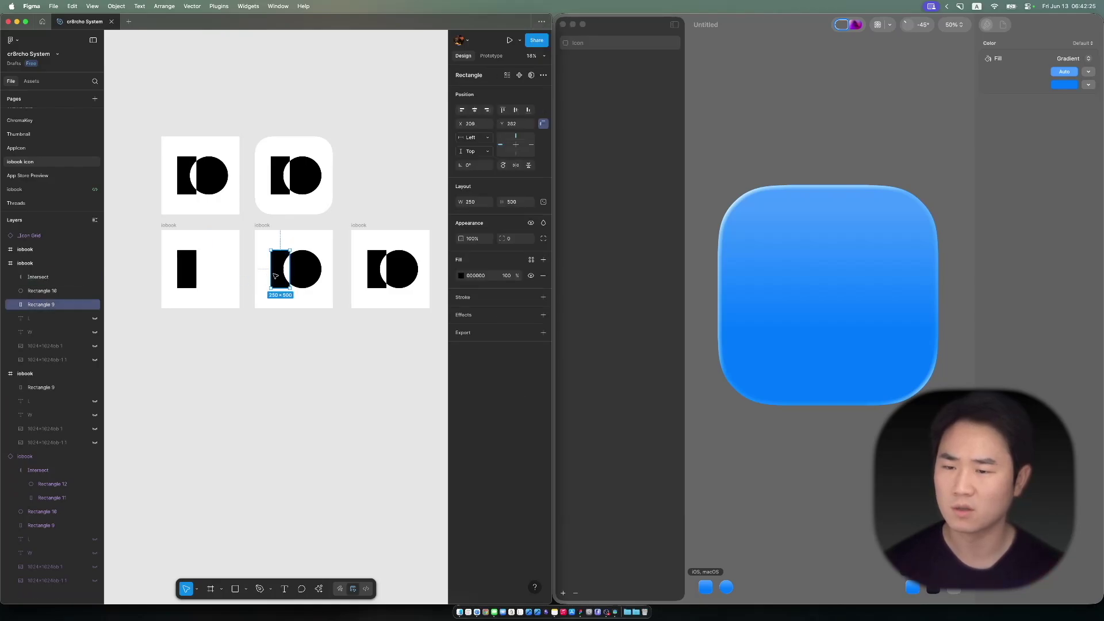
{"action": "key", "text": "BackSpace"}
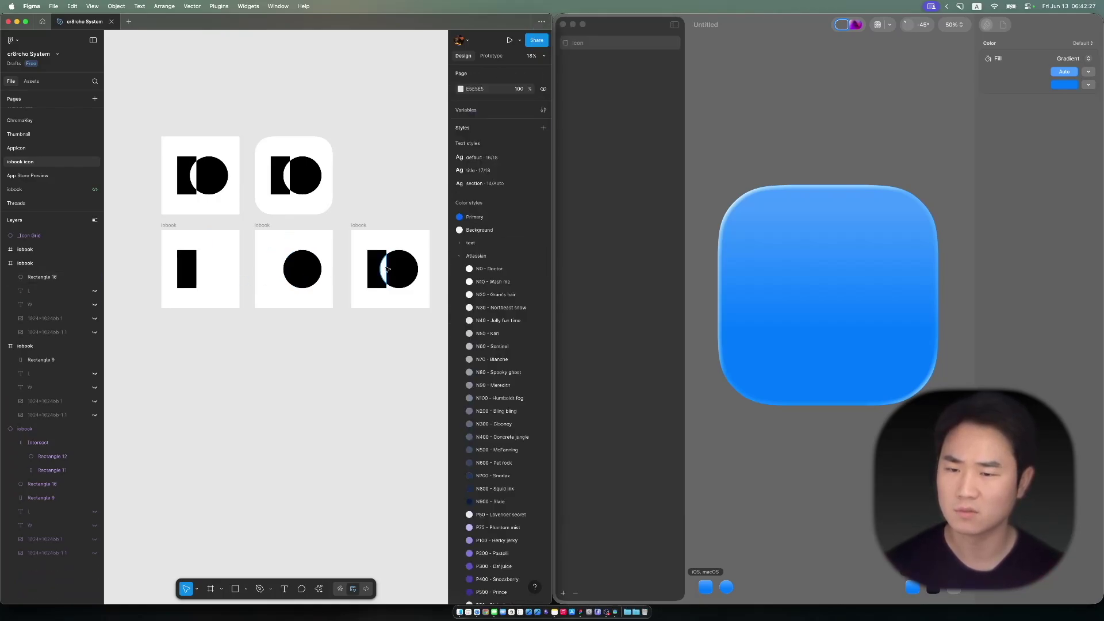
{"action": "left_click", "coordinate": [387, 269]}
{"action": "key", "text": "BackSpace"}
- Remove the white fill from all three frames and add a PNG export setting
{"action": "left_click", "coordinate": [364, 227]}
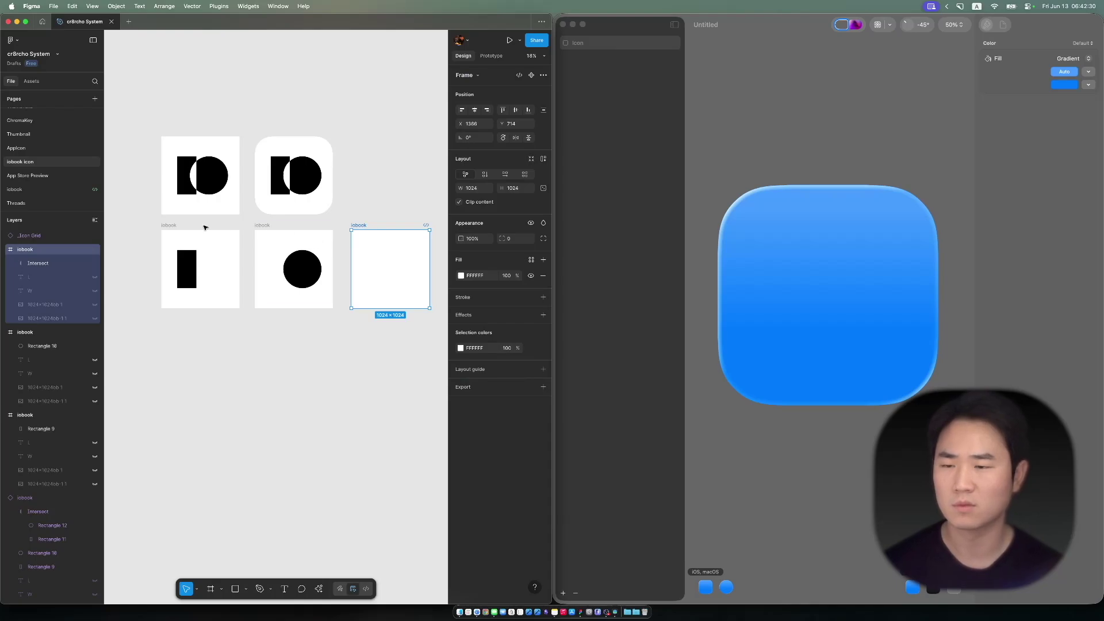
{"action": "left_click", "coordinate": [169, 224], "text": "shift"}
{"action": "left_click", "coordinate": [262, 225], "text": "shift"}
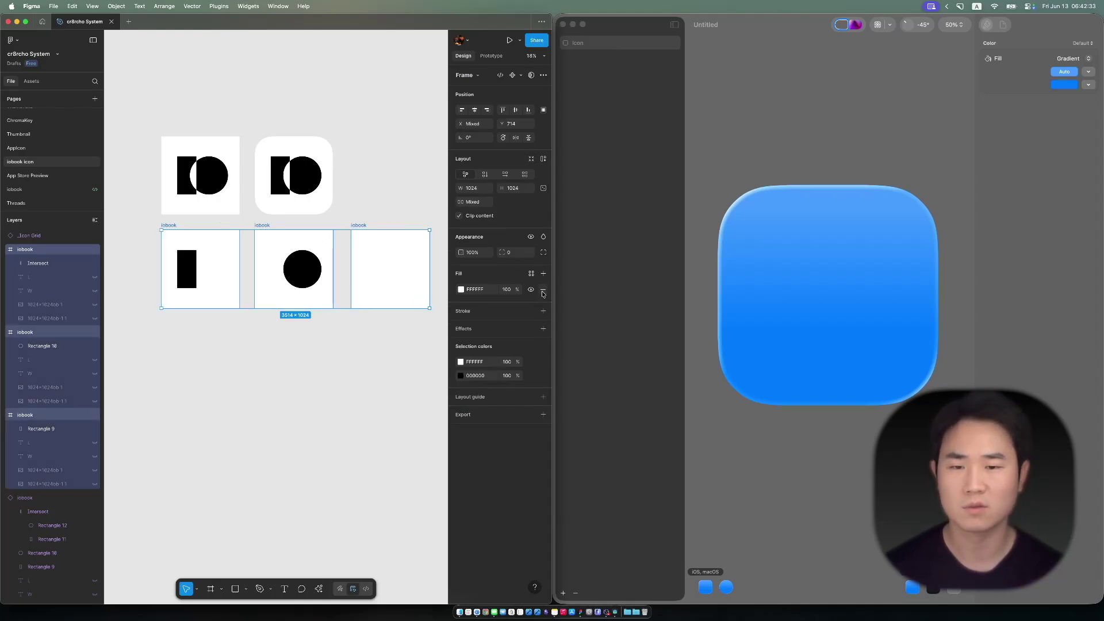
{"action": "left_click", "coordinate": [543, 293]}
{"action": "left_click", "coordinate": [465, 395]}
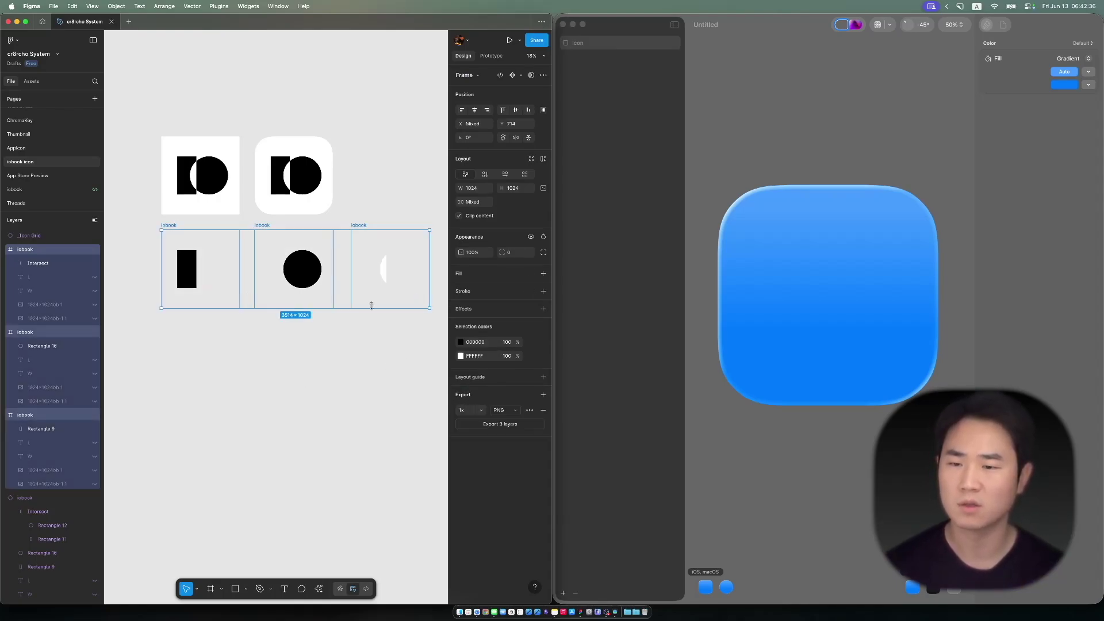
{"action": "left_click", "coordinate": [325, 348]}
- Rename the three frames iobook-i, iobook-o and iobook-intersect
{"action": "left_click", "coordinate": [180, 226]}
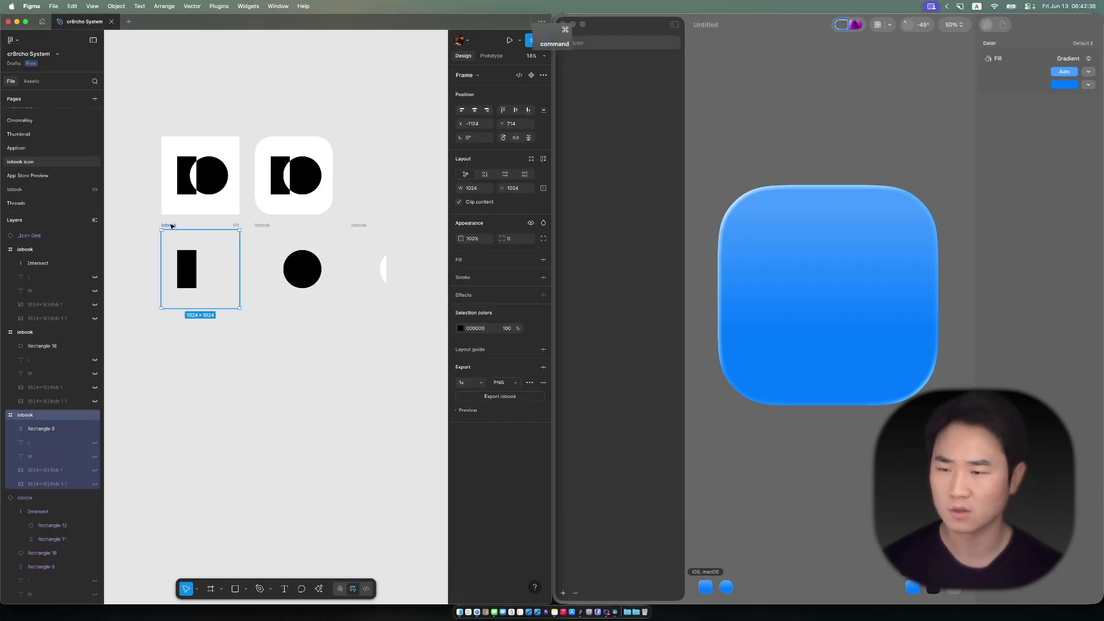
{"action": "key", "text": "super+r"}
{"action": "type", "text": "-i"}
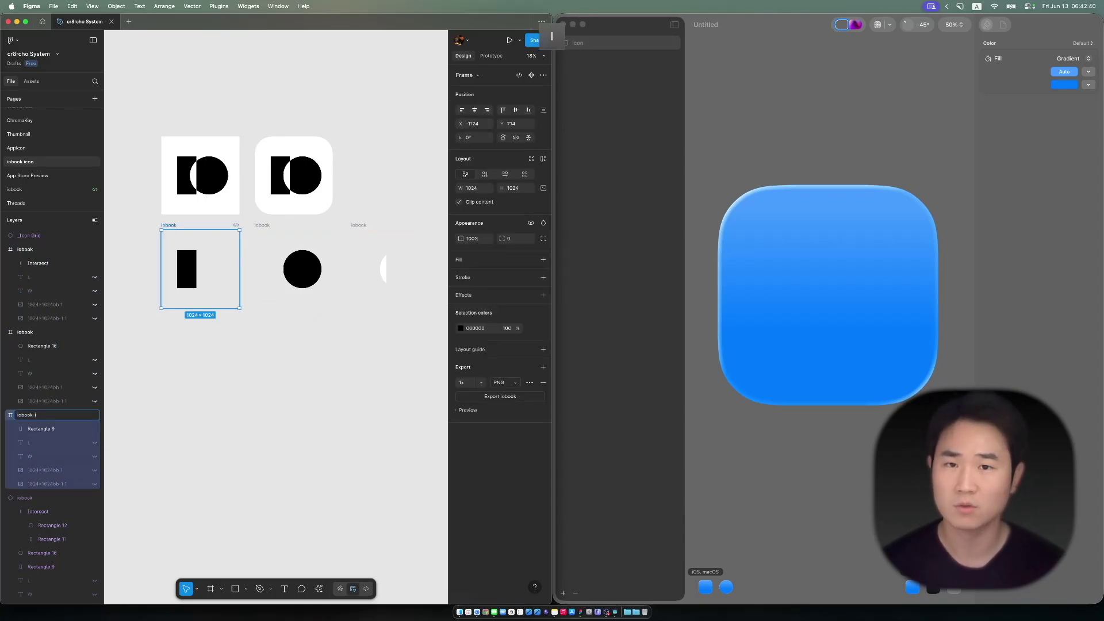
{"action": "left_click", "coordinate": [234, 229]}
{"action": "left_click", "coordinate": [260, 225]}
{"action": "key", "text": "super+r"}
{"action": "key", "text": "Right"}
{"action": "type", "text": "-o"}
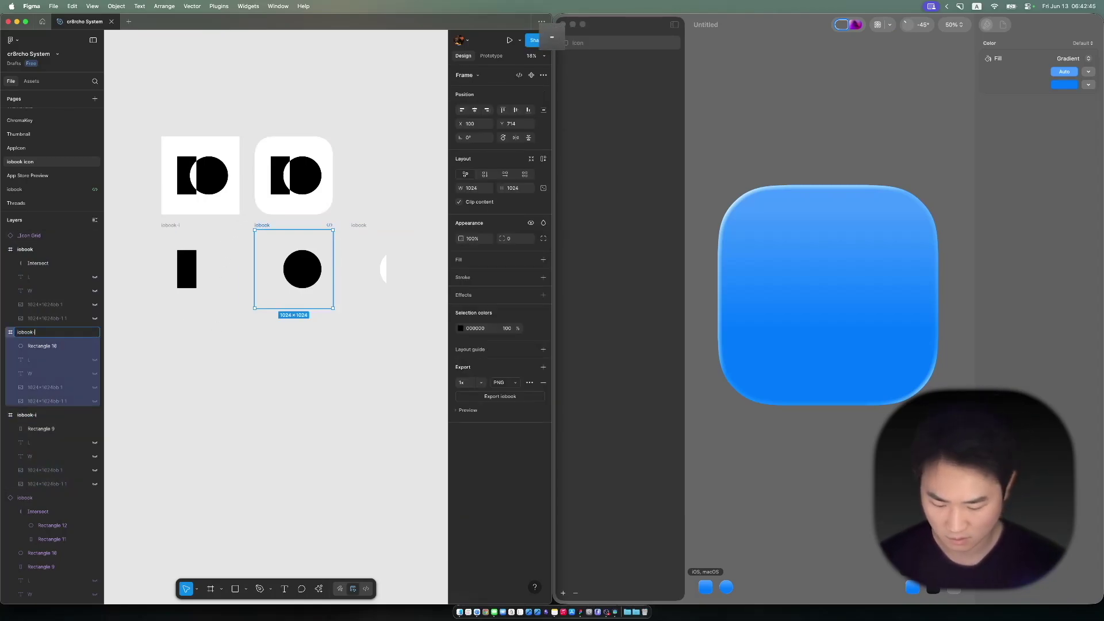
{"action": "left_click", "coordinate": [353, 226]}
{"action": "key", "text": "super+r"}
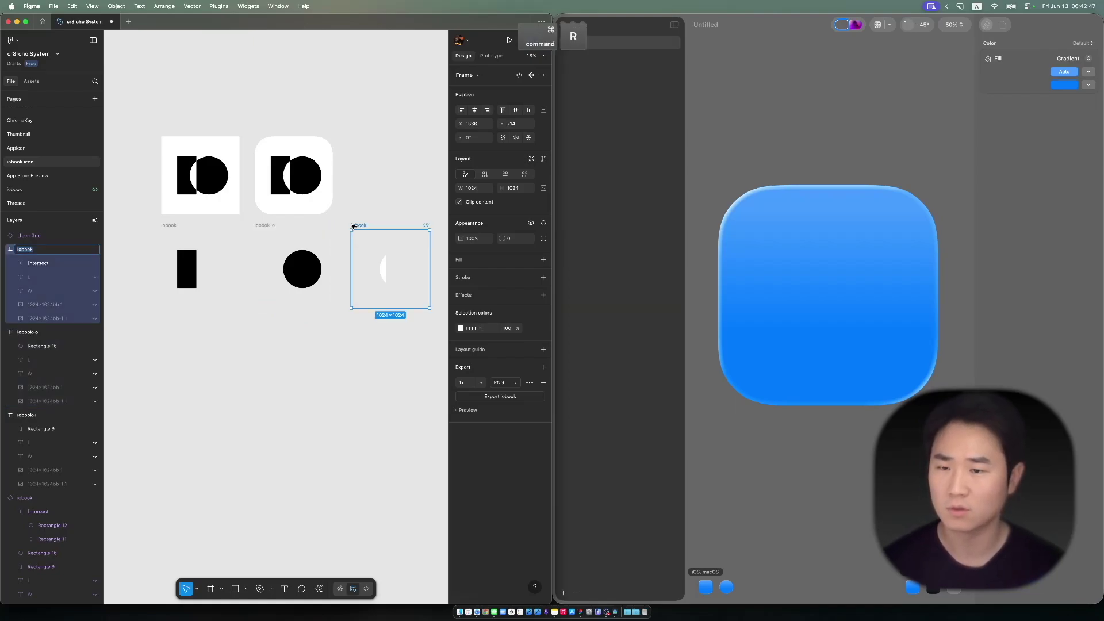
{"action": "key", "text": "Right"}
{"action": "type", "text": "-in"}
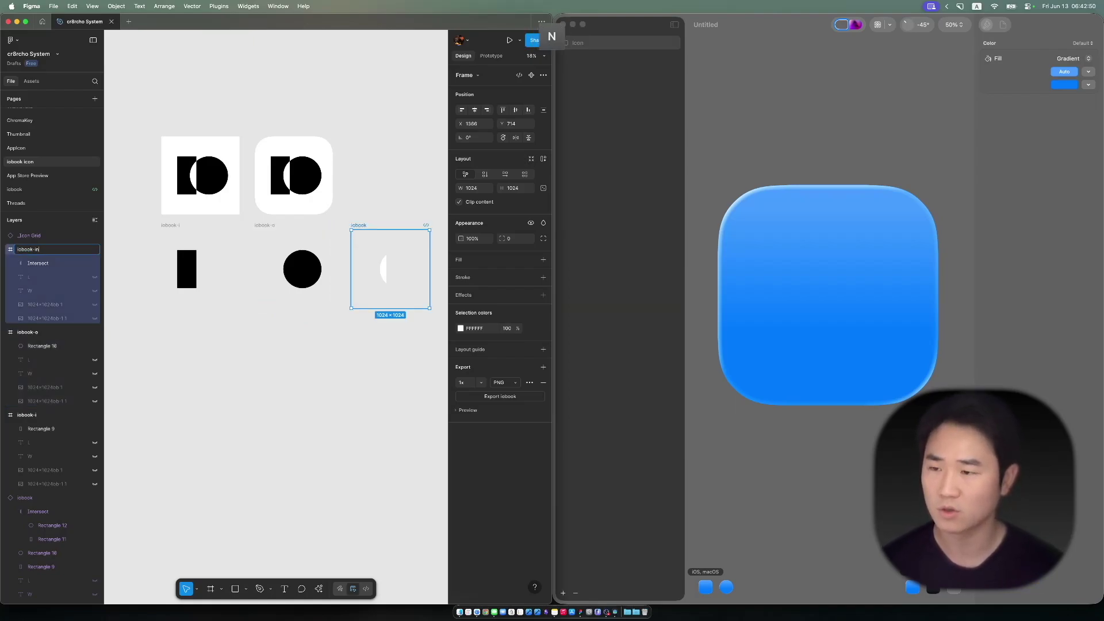
{"action": "type", "text": "tersec"}
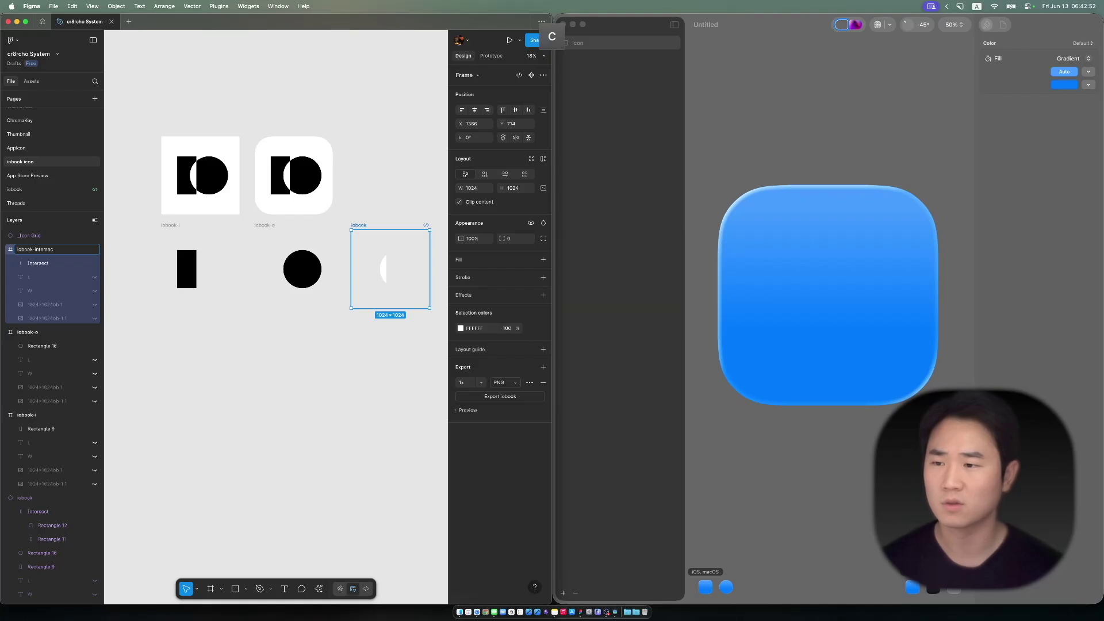
{"action": "type", "text": "t"}
{"action": "key", "text": "Return"}
- Select all three iobook frames together and export them as PNGs
{"action": "left_click", "coordinate": [337, 374]}
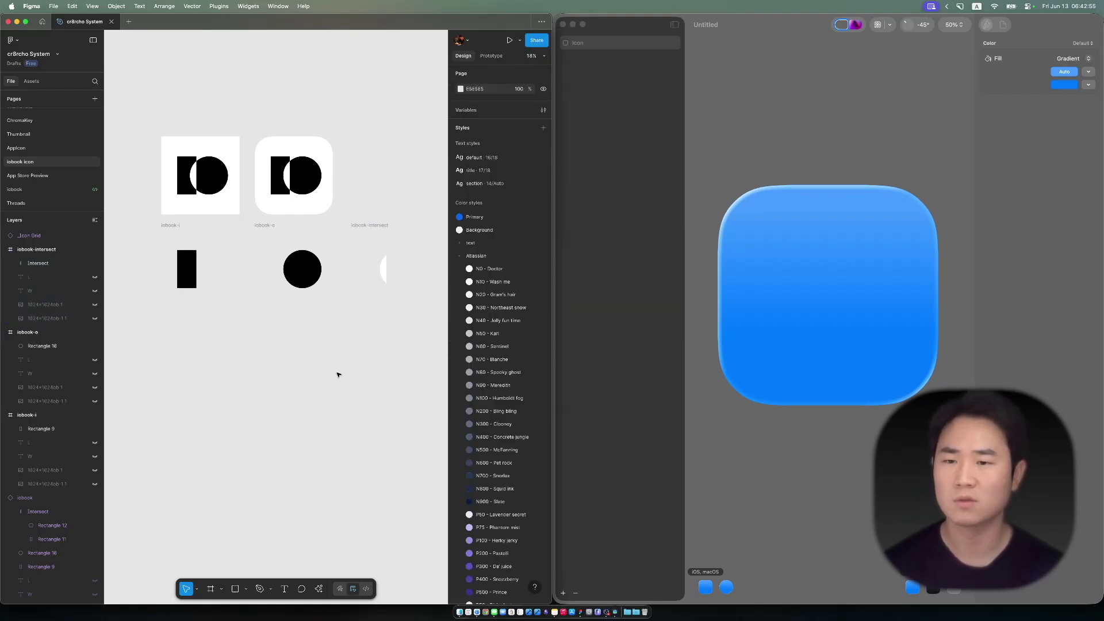
{"action": "left_click_drag", "start_coordinate": [155, 227], "coordinate": [414, 325]}
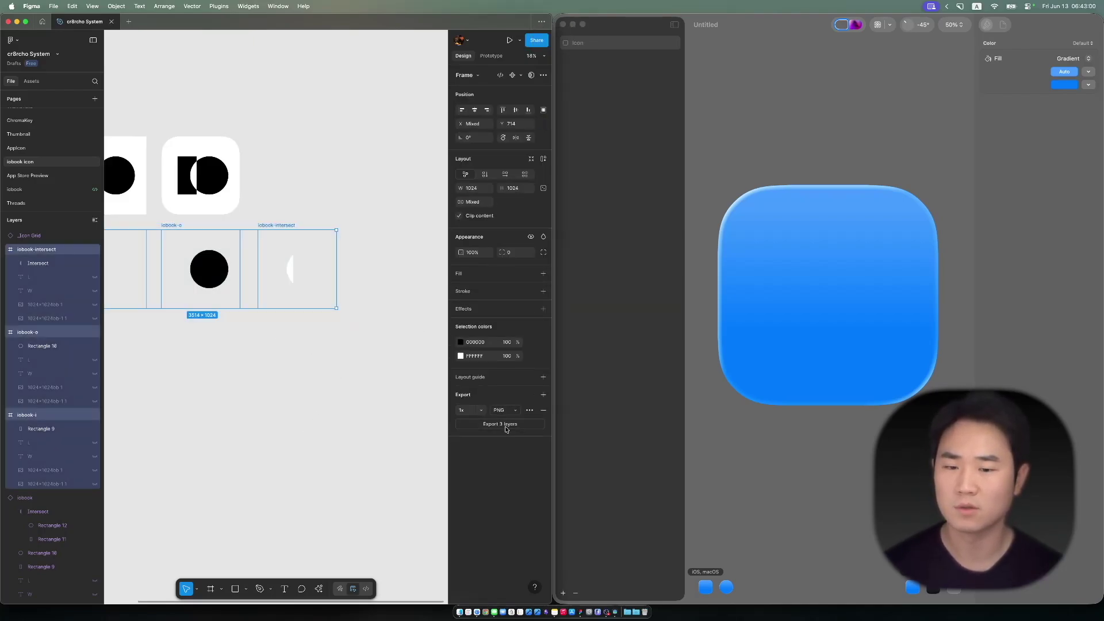
{"action": "left_click", "coordinate": [500, 424]}
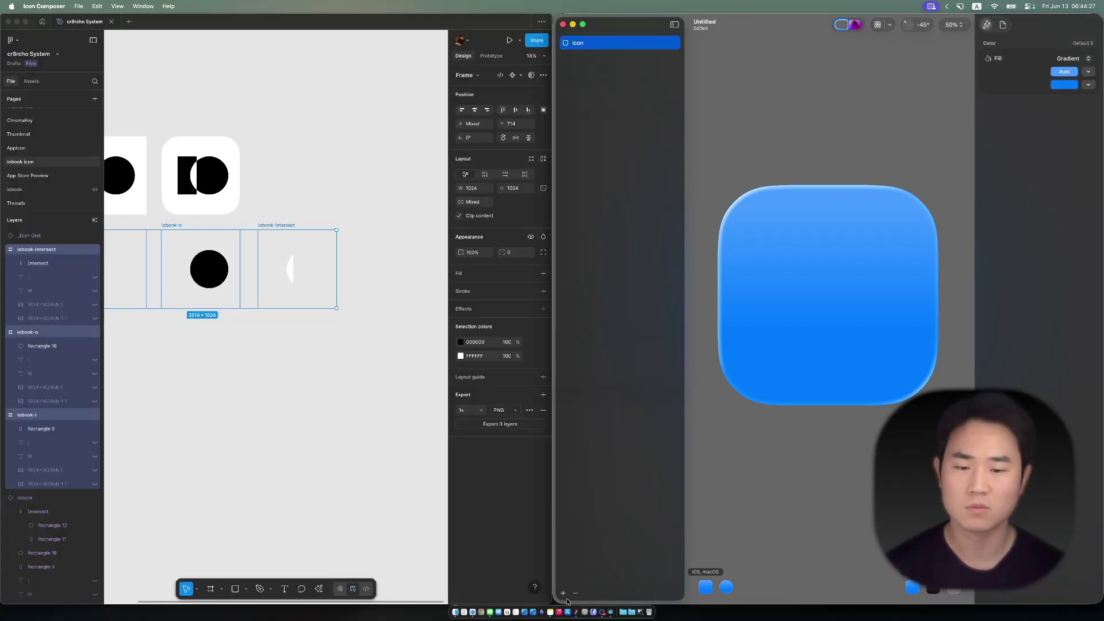
- Import the three iobook PNGs as image layers and stack iobook-intersect on top
{"action": "left_click", "coordinate": [564, 593]}
{"action": "left_click", "coordinate": [575, 582]}
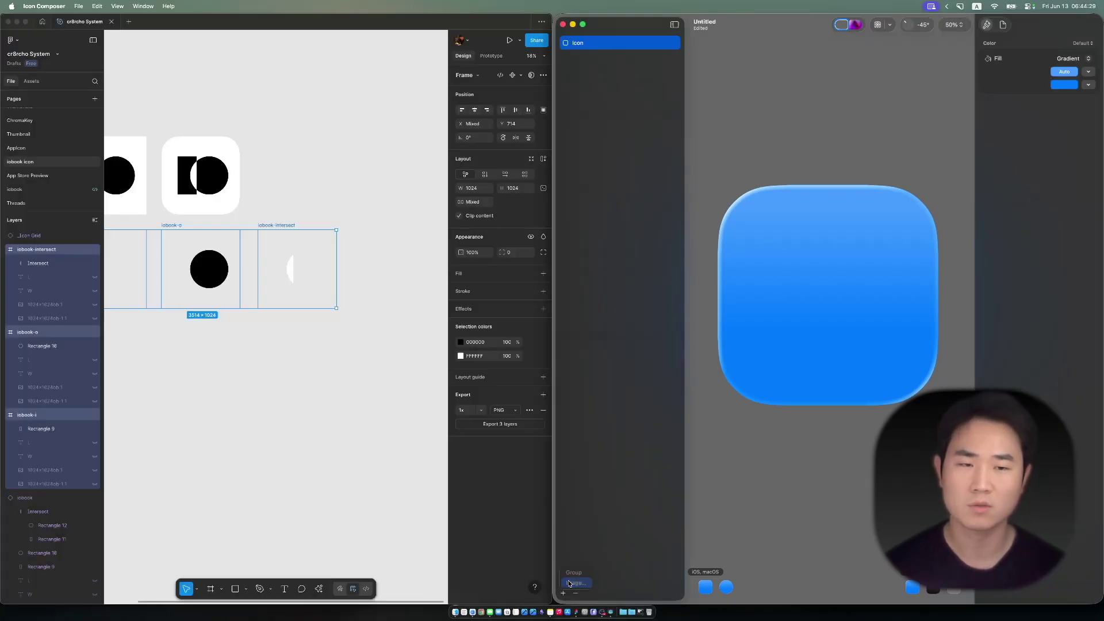
{"action": "key", "text": "super+a"}
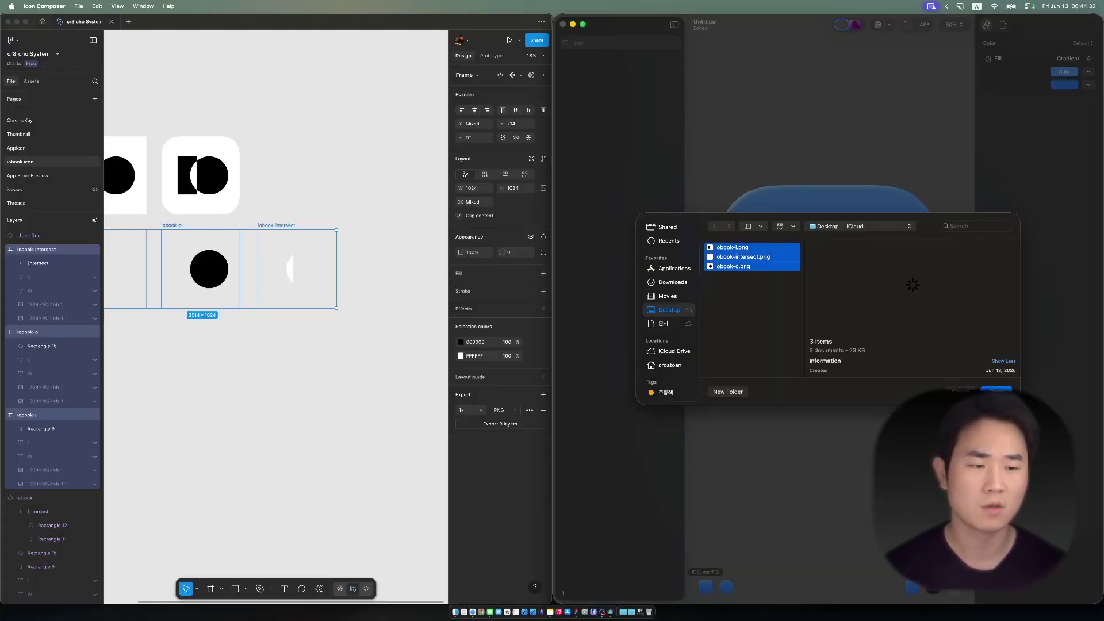
{"action": "key", "text": "Return"}
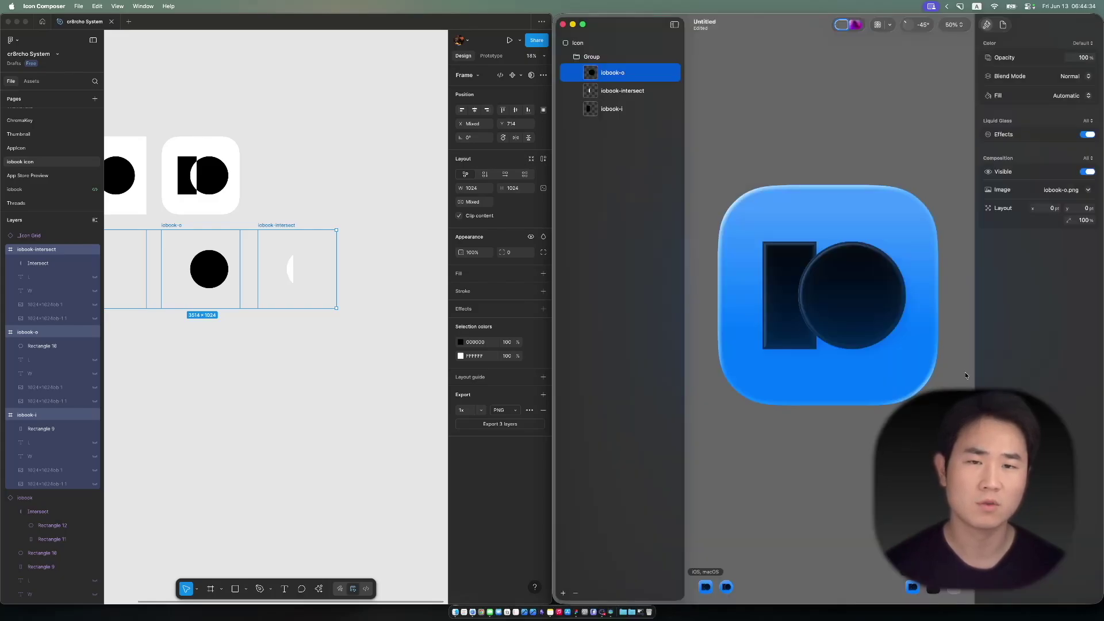
{"action": "left_click_drag", "start_coordinate": [621, 91], "coordinate": [605, 70]}
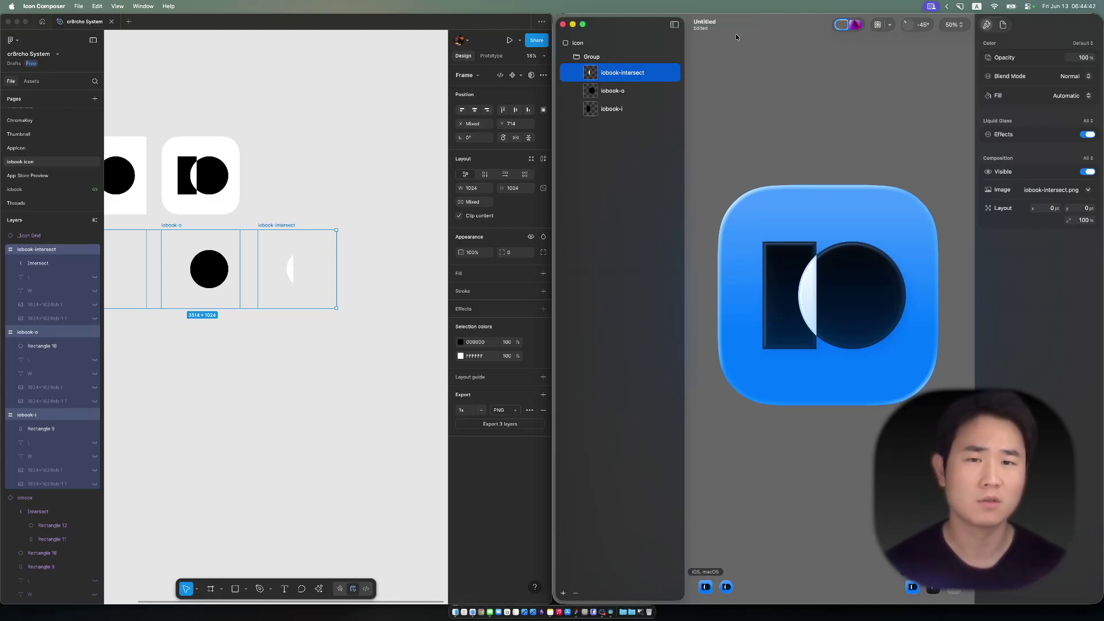
{"action": "left_click", "coordinate": [595, 44]}
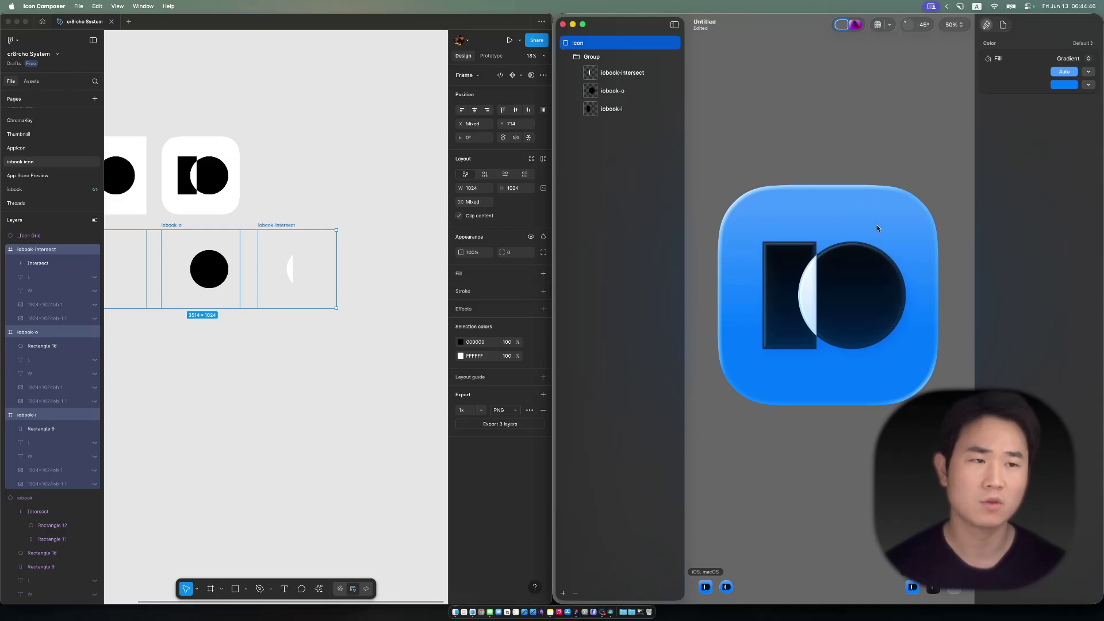
- Try Automatic, System Light and Gradient fills for the icon background
{"action": "left_click", "coordinate": [1069, 59]}
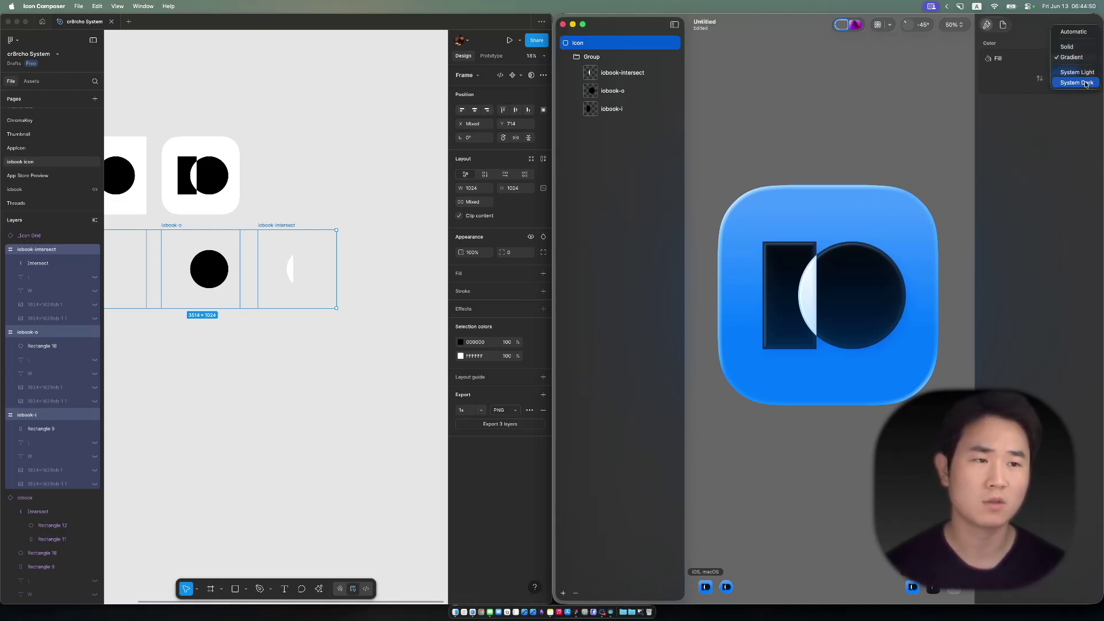
{"action": "left_click", "coordinate": [1073, 32]}
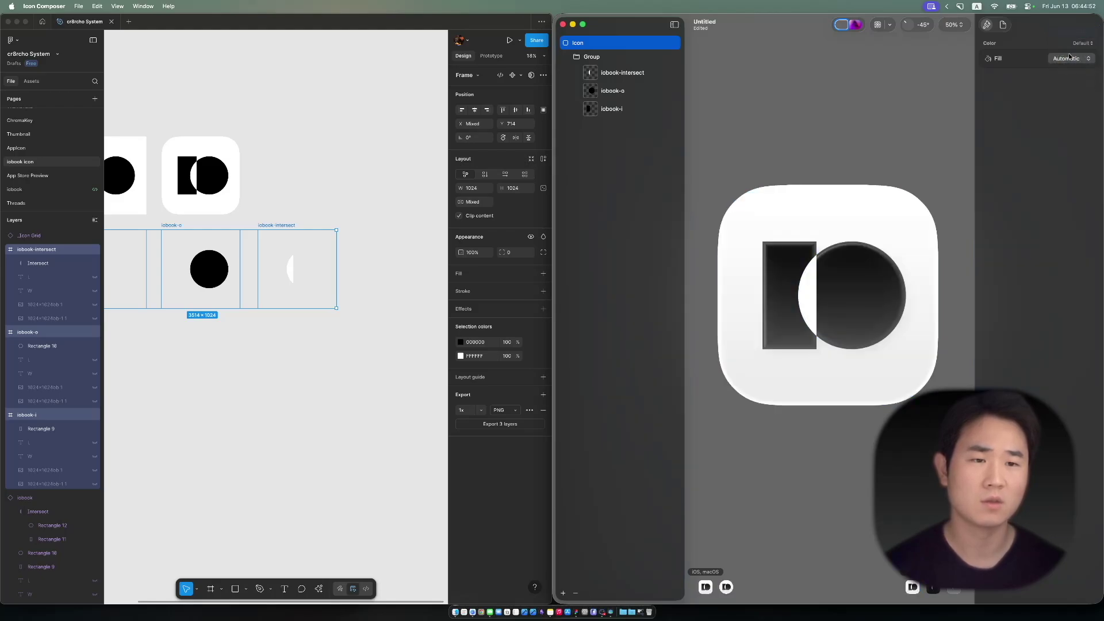
{"action": "left_click", "coordinate": [1068, 58]}
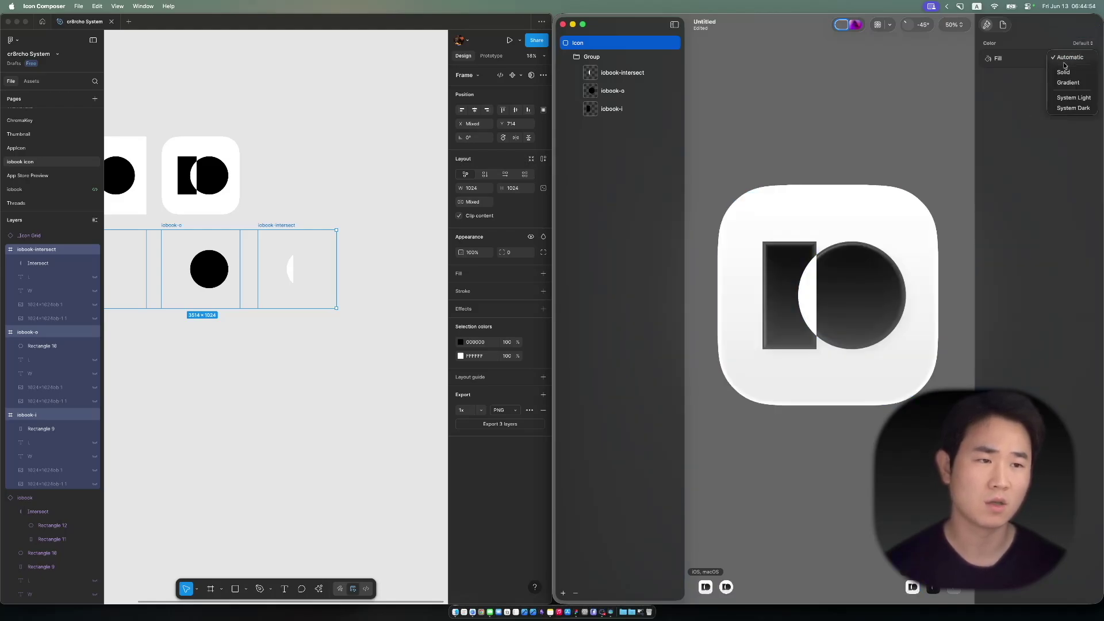
{"action": "left_click", "coordinate": [1068, 98]}
{"action": "left_click", "coordinate": [1064, 58]}
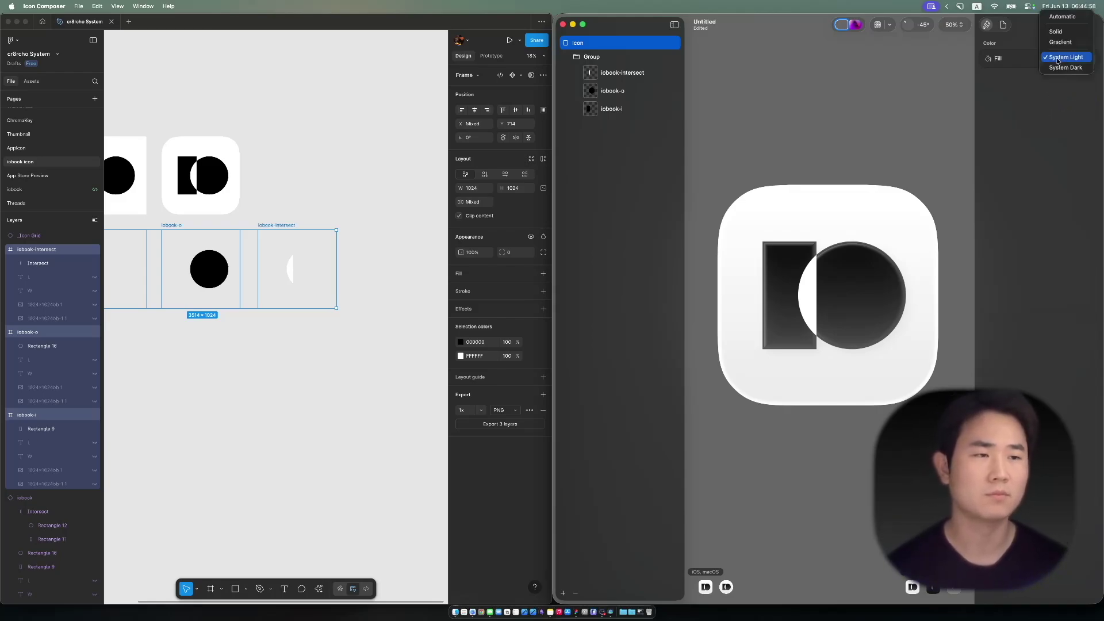
{"action": "left_click", "coordinate": [1056, 48]}
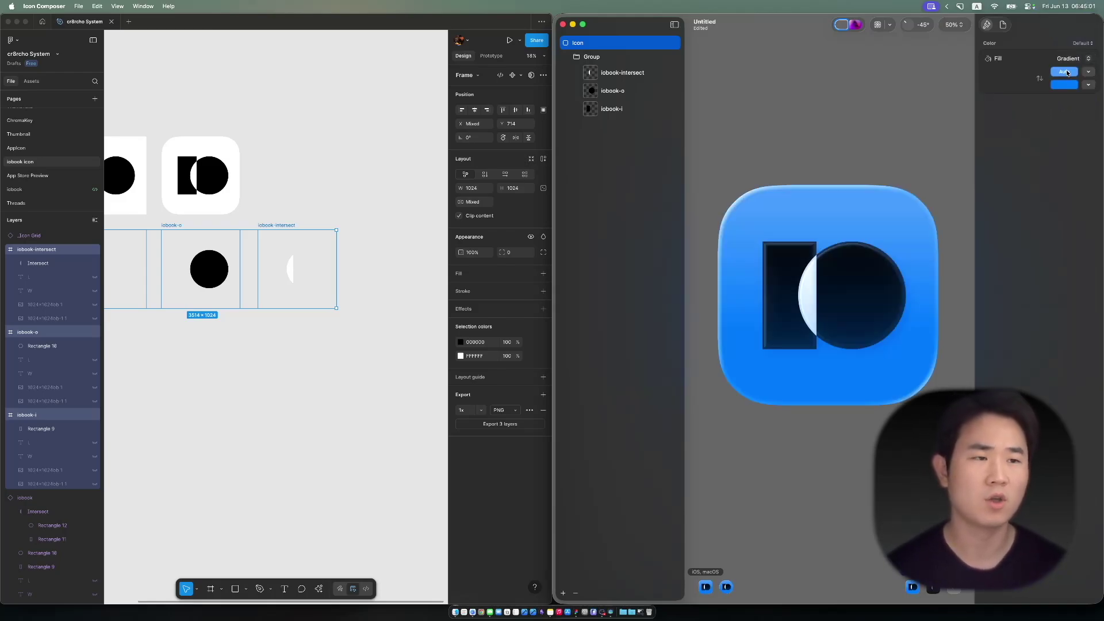
- Try solid green, cyan and Orchid backgrounds, then settle on System Light
{"action": "left_click", "coordinate": [1068, 58]}
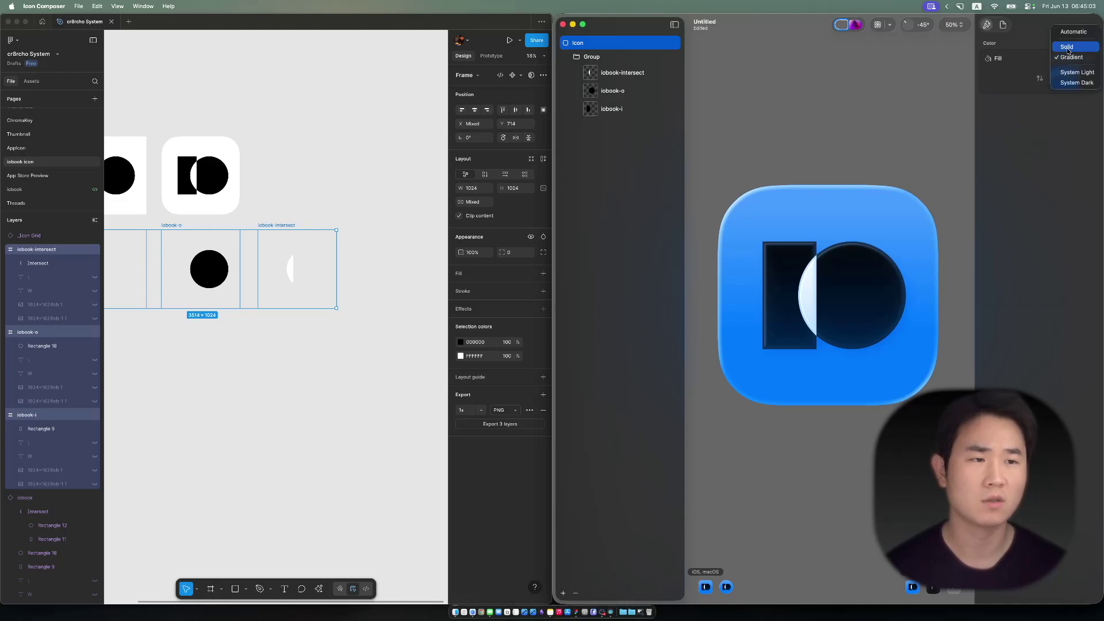
{"action": "left_click", "coordinate": [1064, 48]}
{"action": "left_click", "coordinate": [1064, 72]}
{"action": "left_click", "coordinate": [583, 397]}
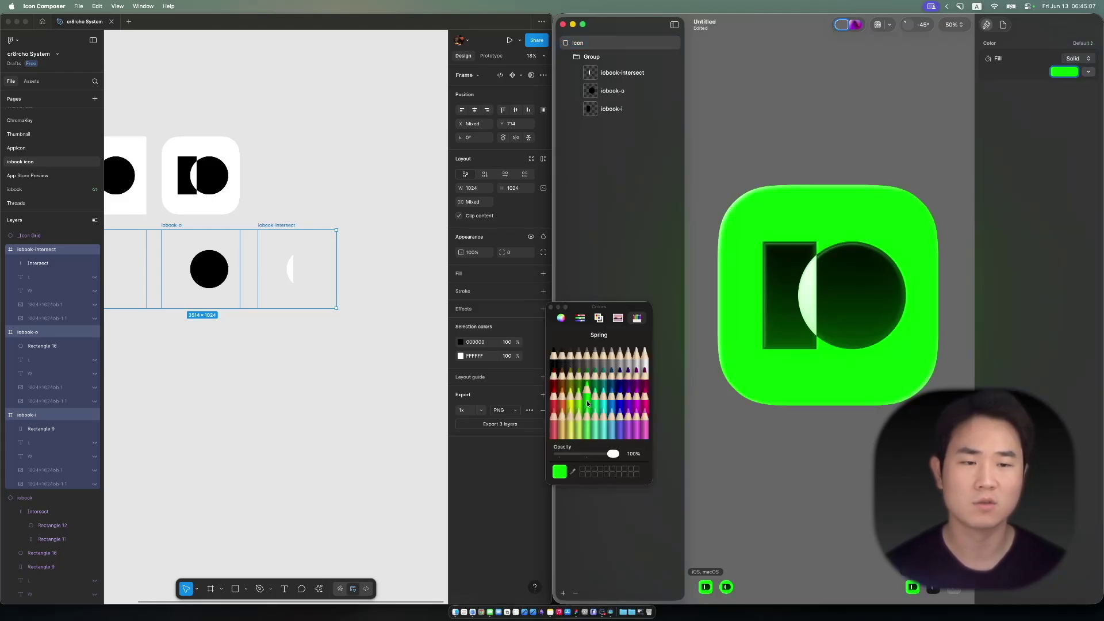
{"action": "left_click", "coordinate": [592, 394]}
{"action": "left_click", "coordinate": [622, 409]}
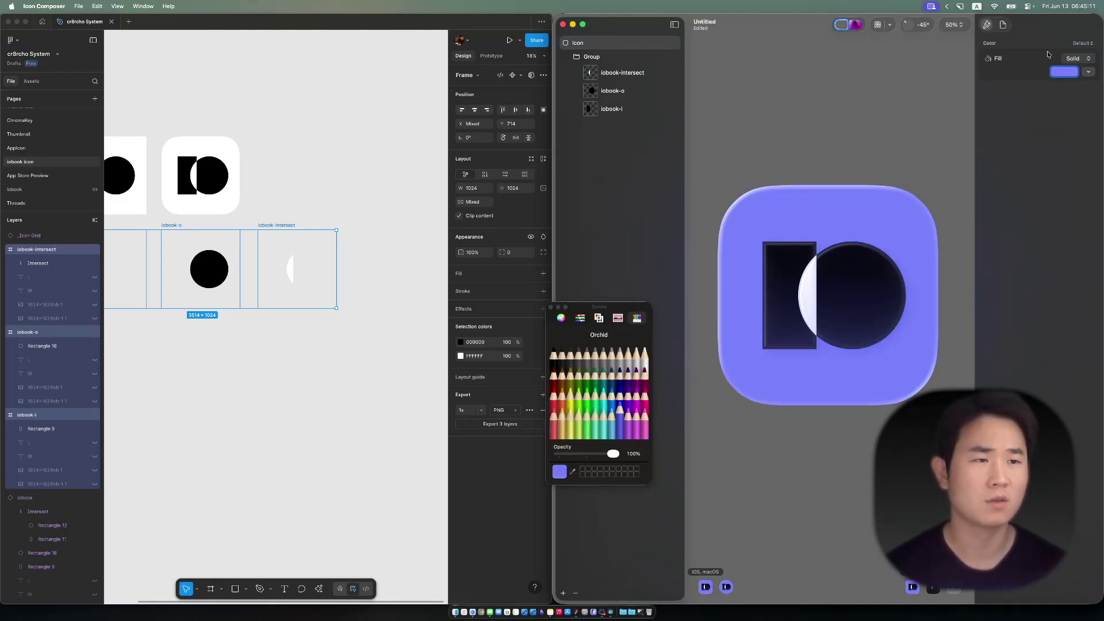
{"action": "left_click", "coordinate": [1076, 58]}
{"action": "left_click", "coordinate": [1077, 82]}
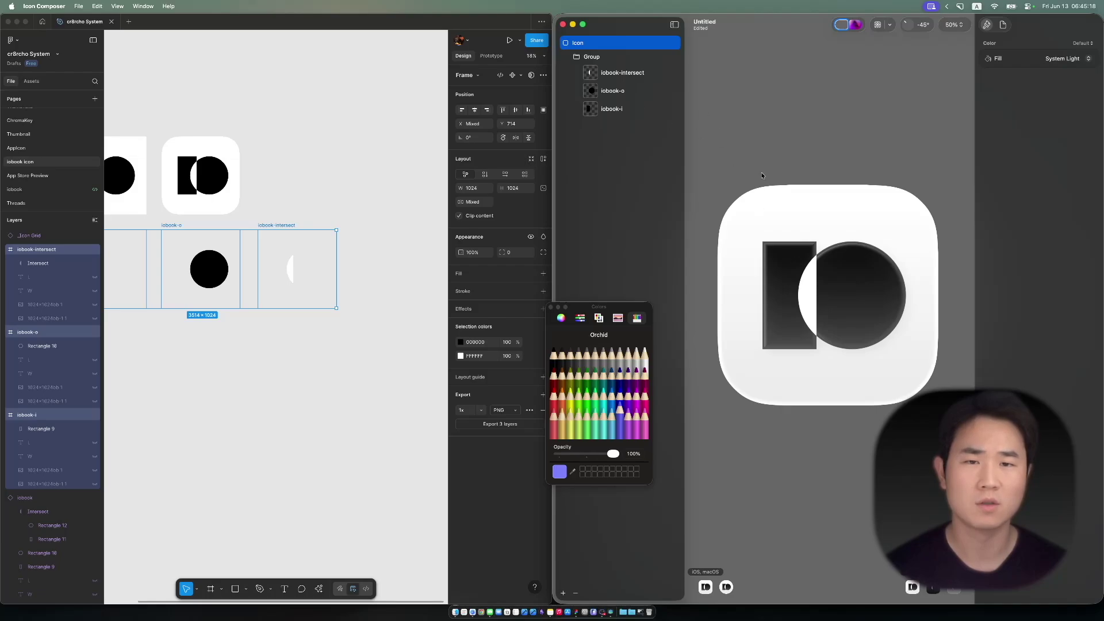
- Give iobook-intersect a solid fill, trying Lead before settling on light grey Mercury
{"action": "scroll", "coordinate": [812, 295], "scroll_direction": "up", "scroll_amount": 3}
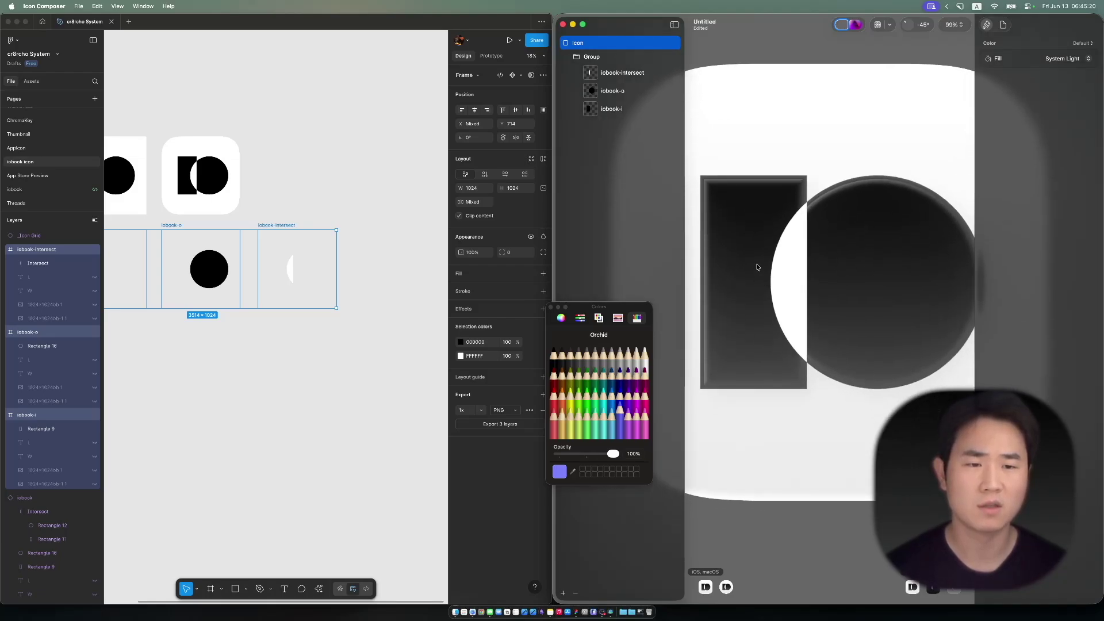
{"action": "scroll", "coordinate": [757, 266], "scroll_direction": "up", "scroll_amount": 3}
{"action": "scroll", "coordinate": [839, 190], "scroll_direction": "up", "scroll_amount": 2}
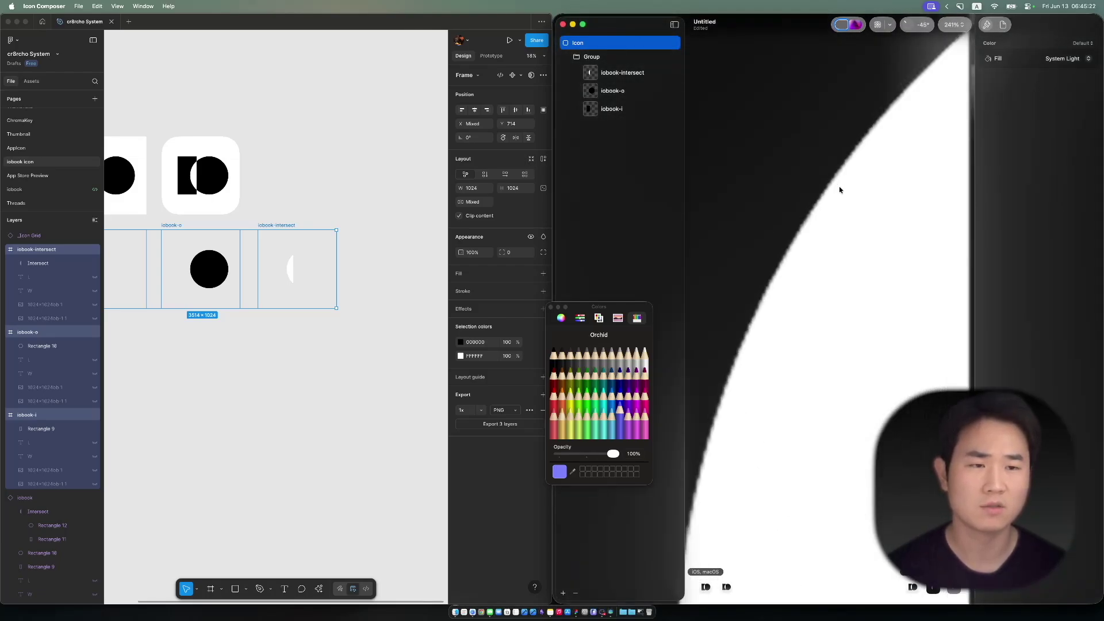
{"action": "scroll", "coordinate": [839, 190], "scroll_direction": "down", "scroll_amount": 3}
{"action": "scroll", "coordinate": [828, 190], "scroll_direction": "down", "scroll_amount": 5}
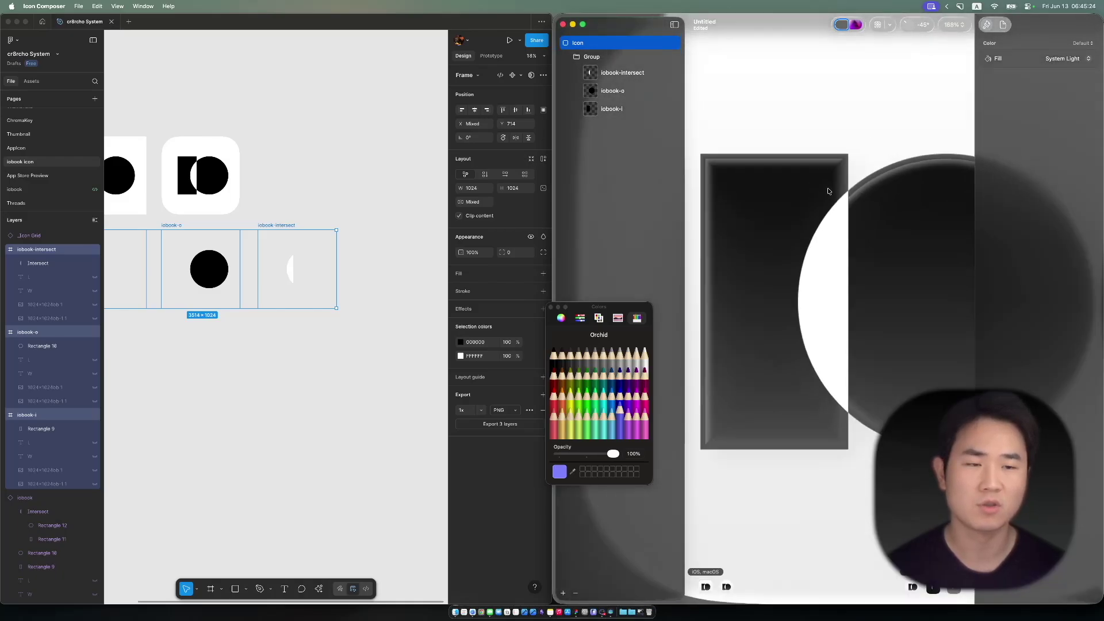
{"action": "left_click", "coordinate": [626, 73]}
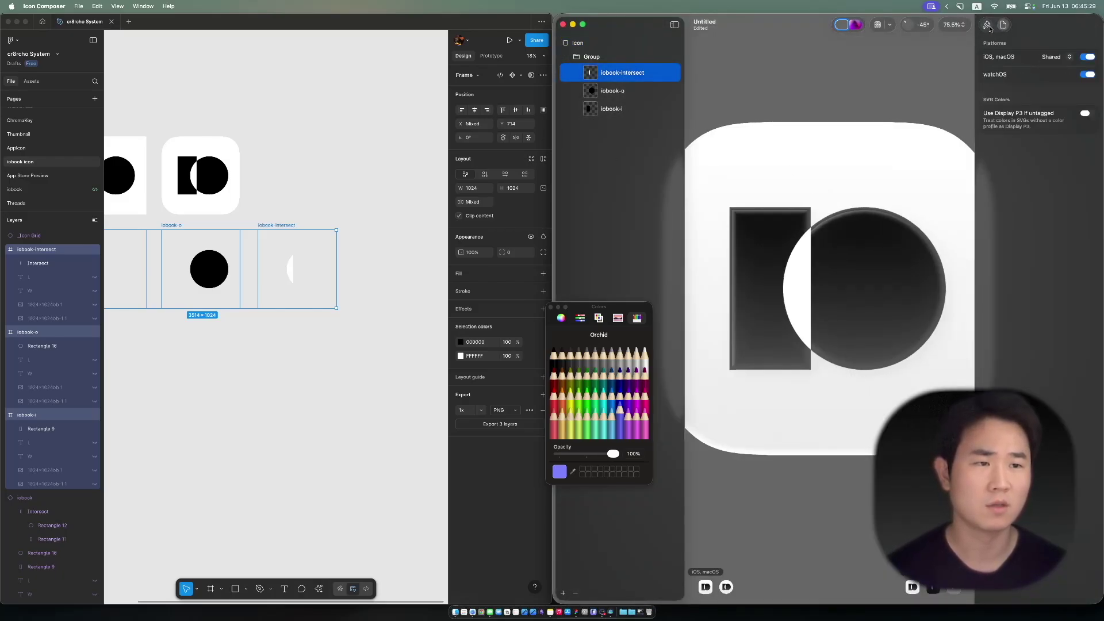
{"action": "left_click", "coordinate": [1070, 95]}
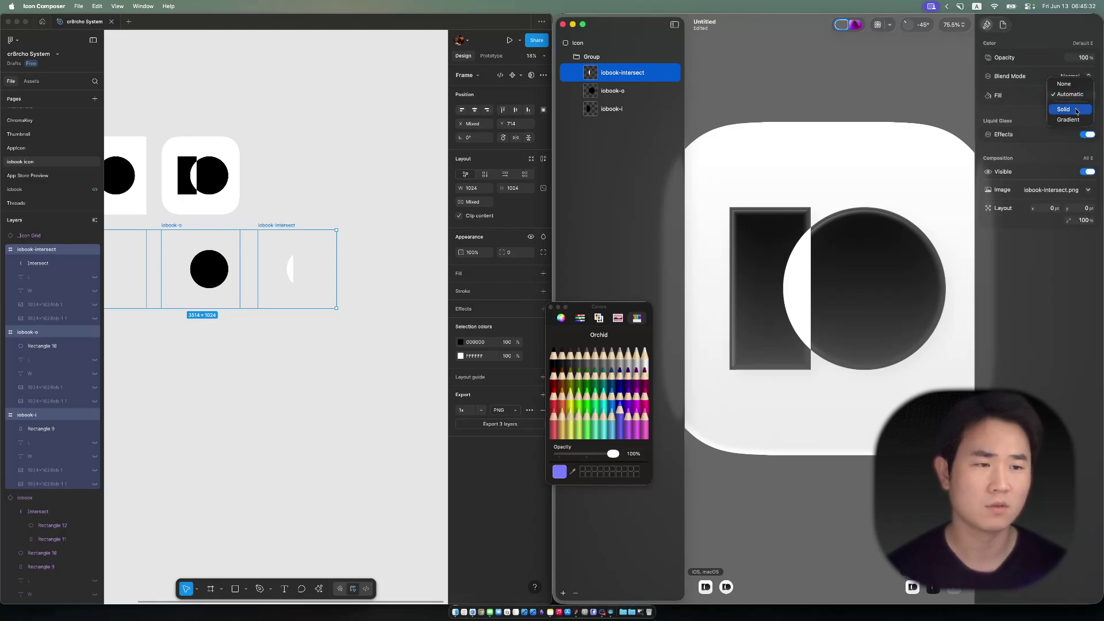
{"action": "left_click", "coordinate": [1068, 120]}
{"action": "left_click", "coordinate": [1065, 96]}
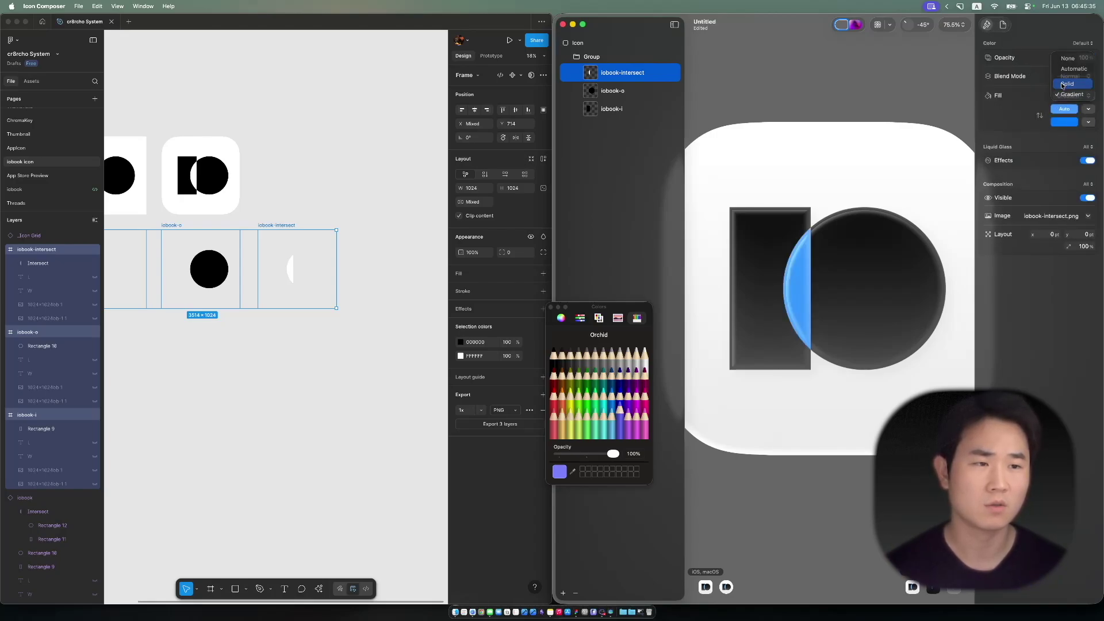
{"action": "left_click", "coordinate": [1063, 84]}
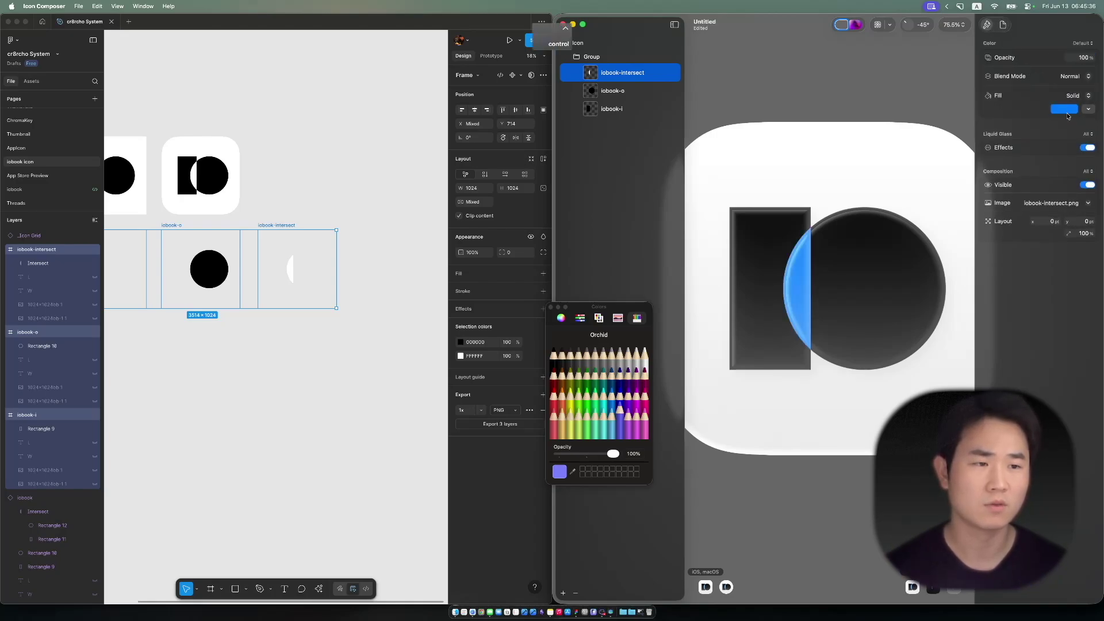
{"action": "left_click", "coordinate": [560, 360]}
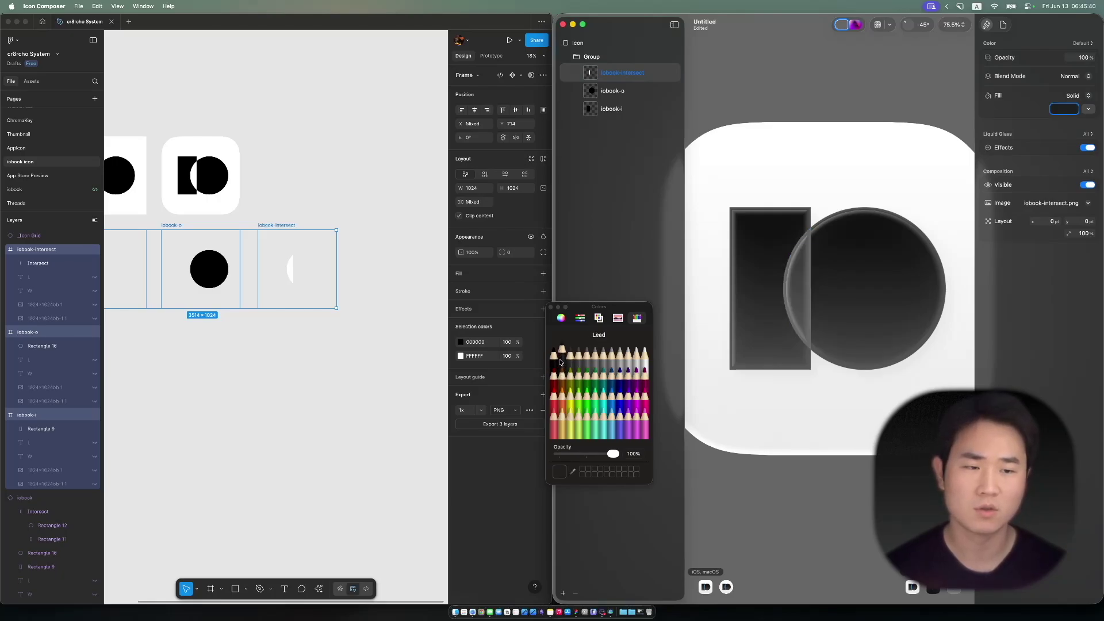
{"action": "left_click", "coordinate": [635, 358]}
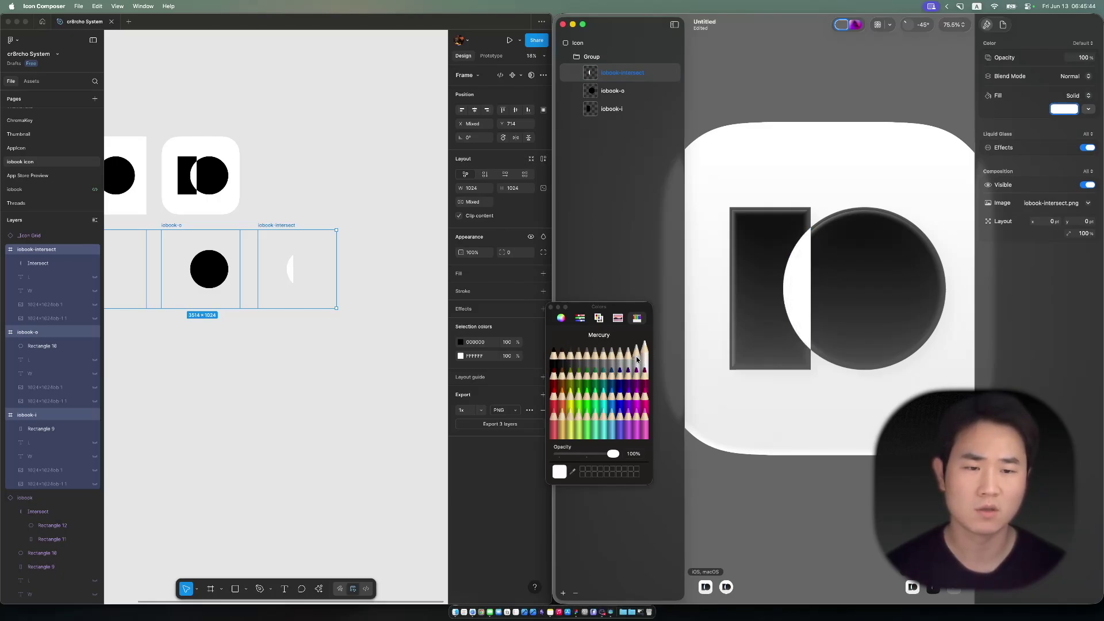
{"action": "left_click", "coordinate": [637, 359]}
{"action": "key", "text": "super+0"}
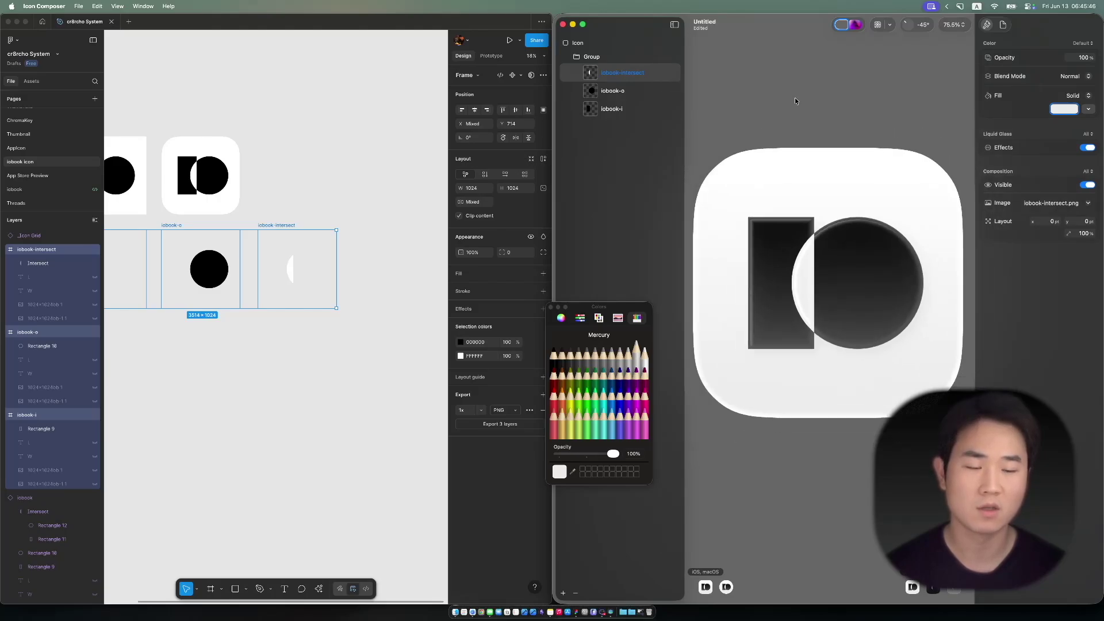
- Give the iobook-o and iobook-i layers a solid black Licorice fill
{"action": "left_click", "coordinate": [618, 91]}
{"action": "left_click", "coordinate": [621, 109]}
{"action": "left_click", "coordinate": [618, 92], "text": "shift"}
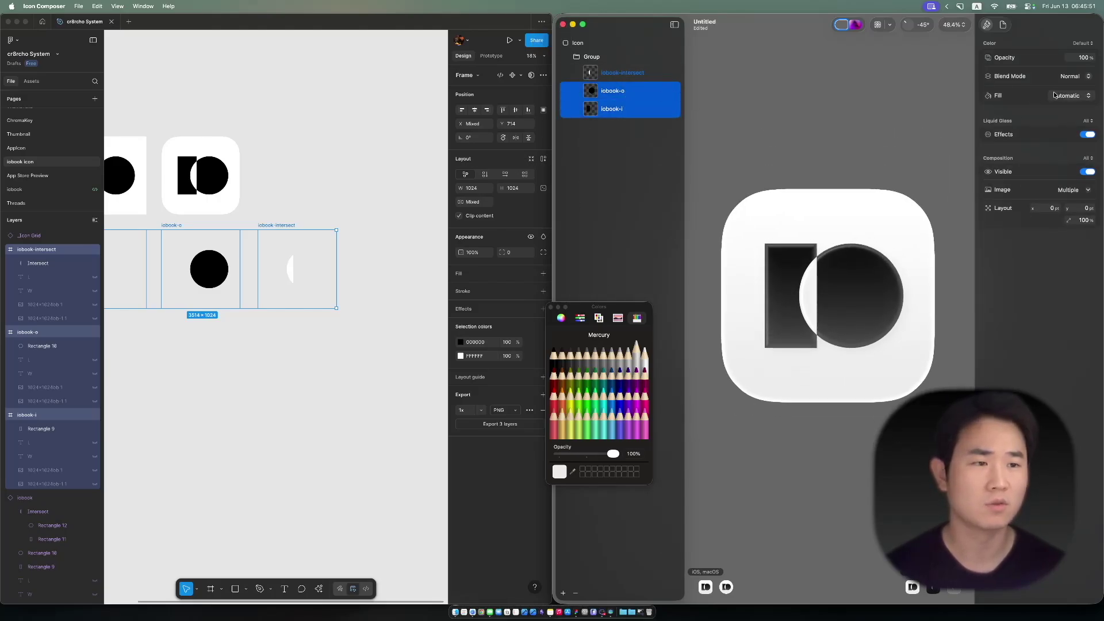
{"action": "left_click", "coordinate": [1070, 95]}
{"action": "left_click", "coordinate": [1063, 94]}
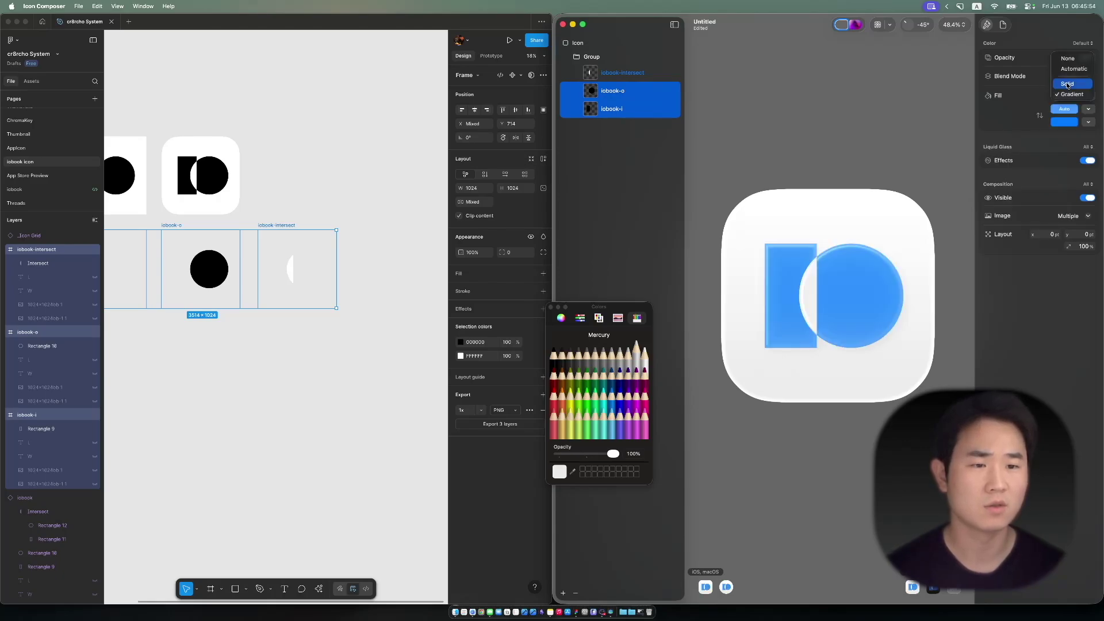
{"action": "left_click", "coordinate": [1060, 110]}
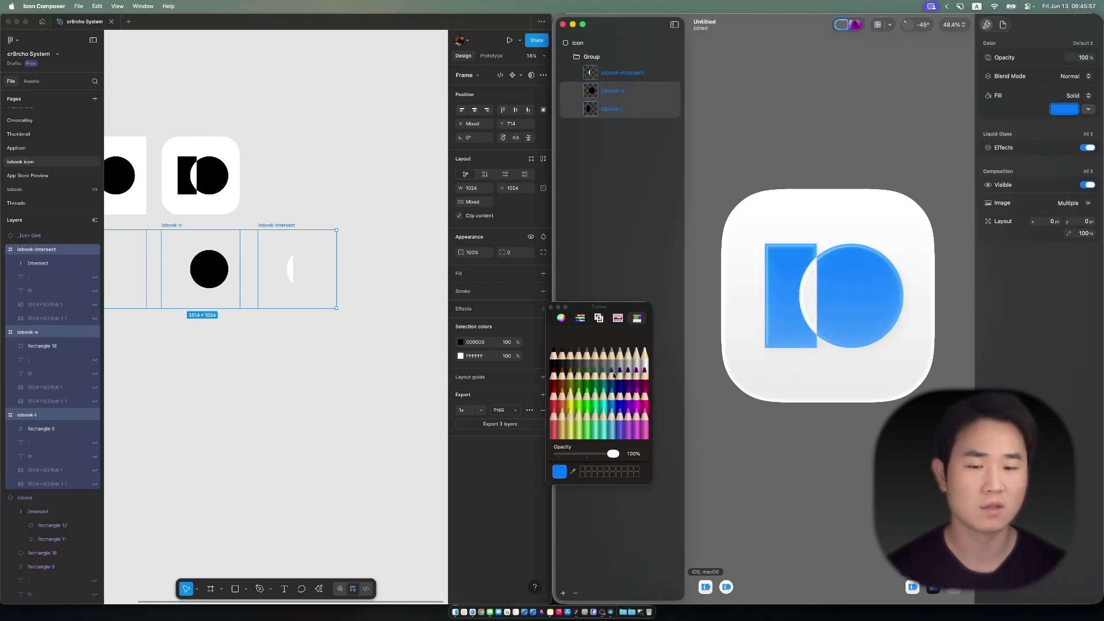
{"action": "left_click", "coordinate": [555, 350]}
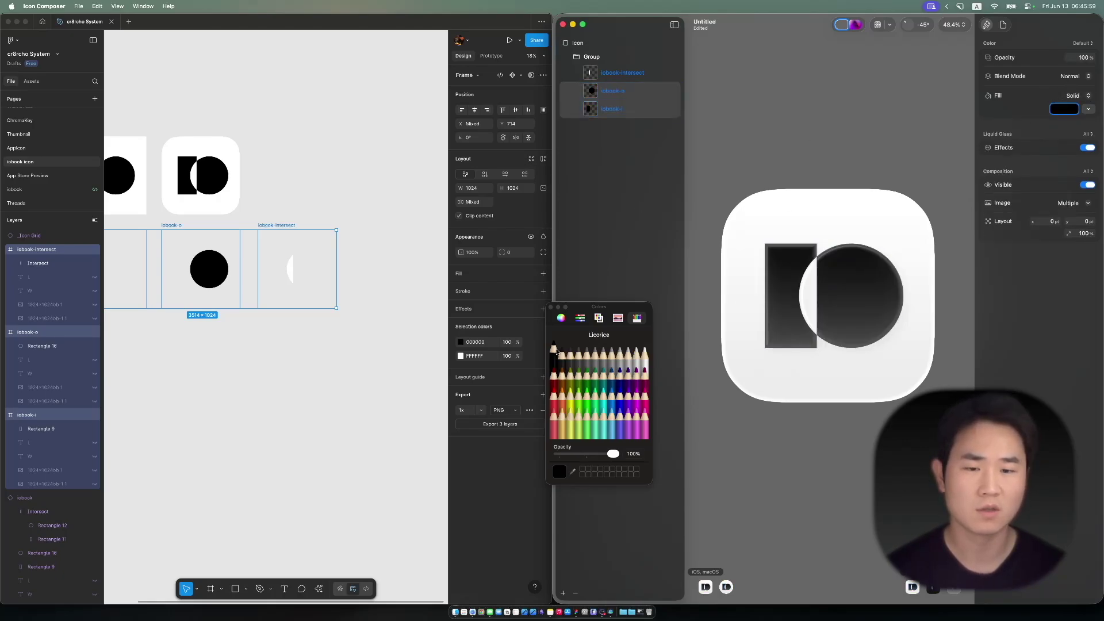
{"action": "left_click", "coordinate": [580, 318]}
{"action": "left_click", "coordinate": [550, 309]}
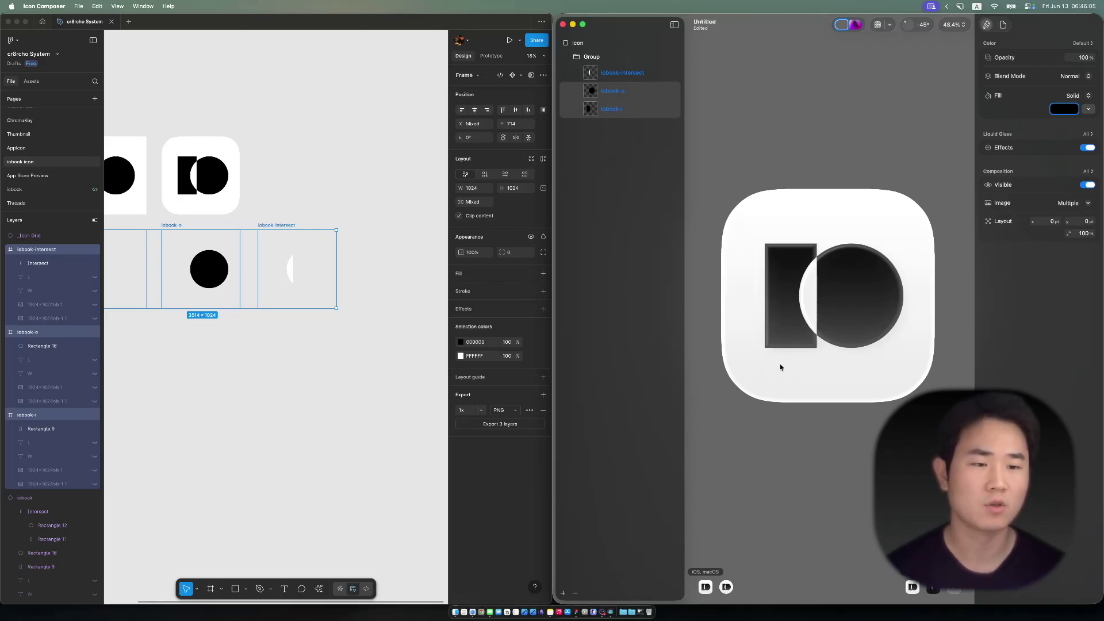
{"action": "scroll", "coordinate": [822, 294], "scroll_direction": "up", "scroll_amount": 5}
{"action": "scroll", "coordinate": [804, 259], "scroll_direction": "down", "scroll_amount": 6}
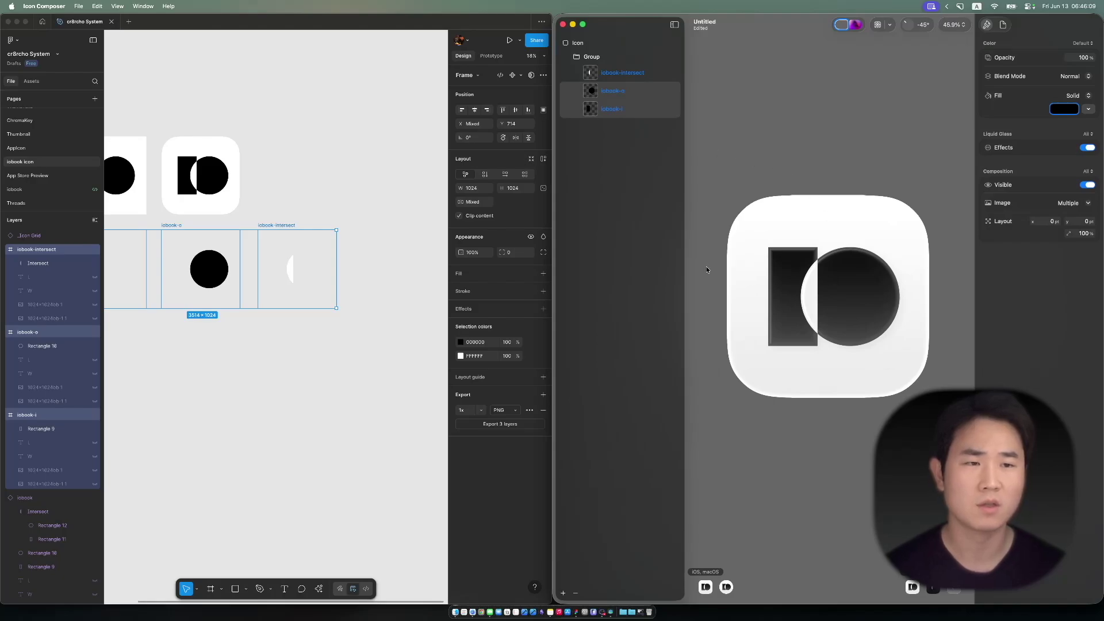
- Switch to the Dark appearance and set colour edits to apply across appearances
{"action": "left_click", "coordinate": [930, 588]}
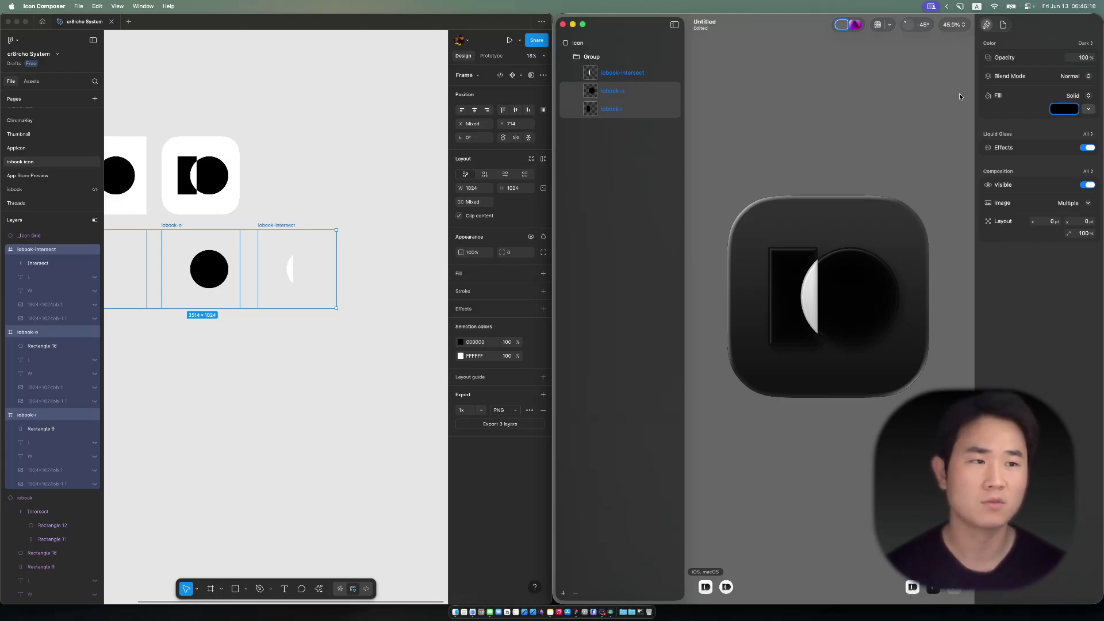
{"action": "left_click", "coordinate": [1085, 44]}
{"action": "left_click", "coordinate": [1087, 45]}
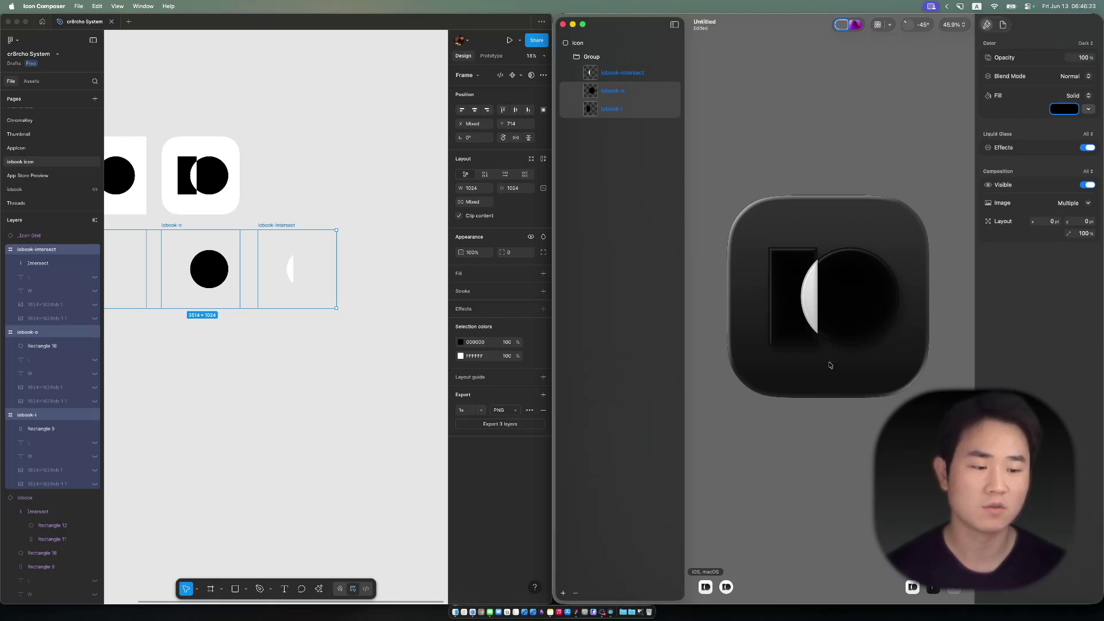
{"action": "left_click", "coordinate": [1084, 45]}
{"action": "left_click", "coordinate": [1086, 55]}
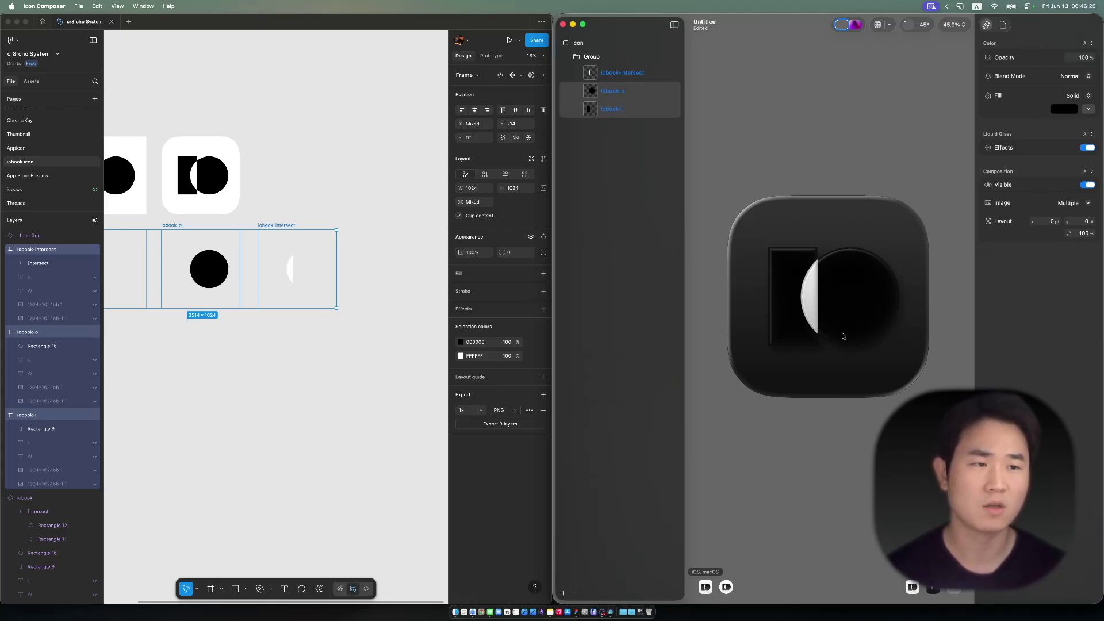
{"action": "left_click", "coordinate": [1064, 108]}
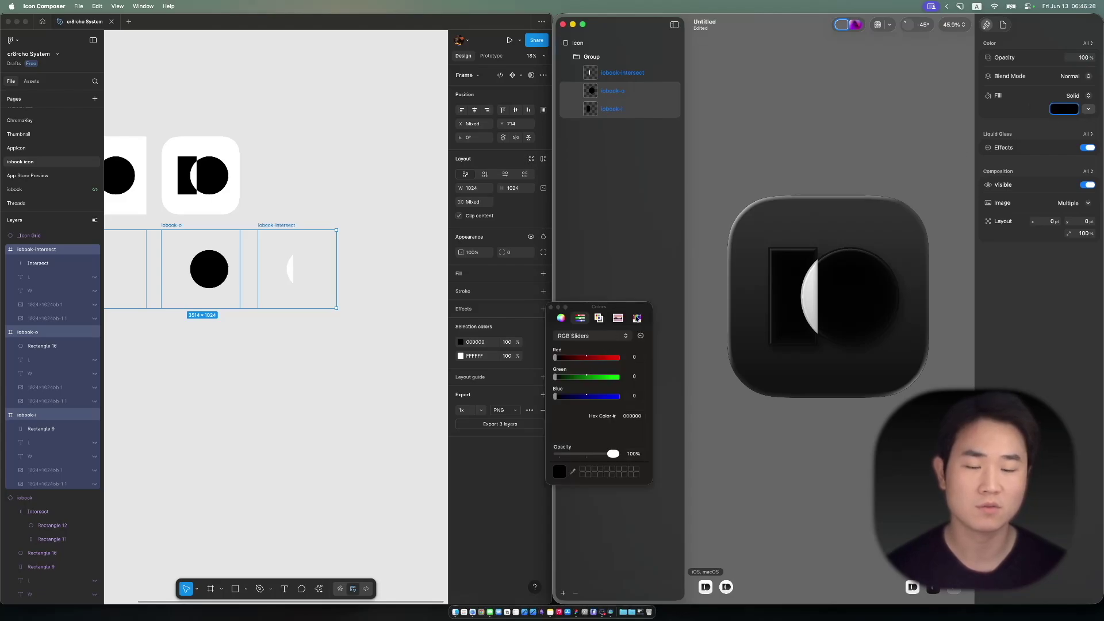
{"action": "left_click", "coordinate": [639, 317]}
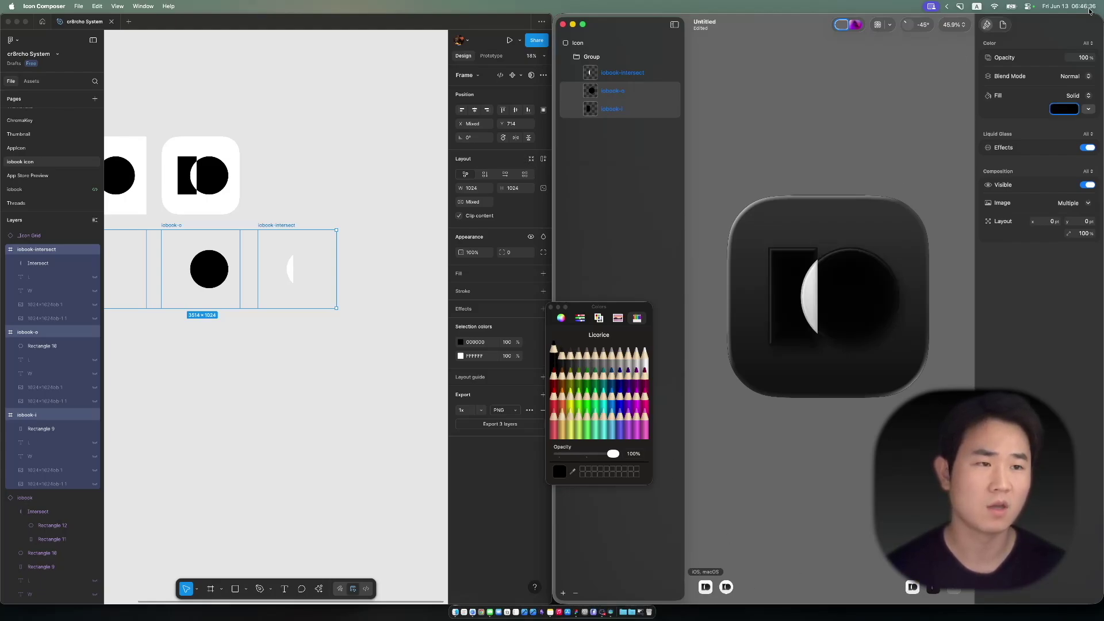
- Colour iobook-o and iobook-i Snow white and iobook-intersect Lead grey
{"action": "left_click", "coordinate": [614, 90]}
{"action": "left_click", "coordinate": [617, 109], "text": "shift"}
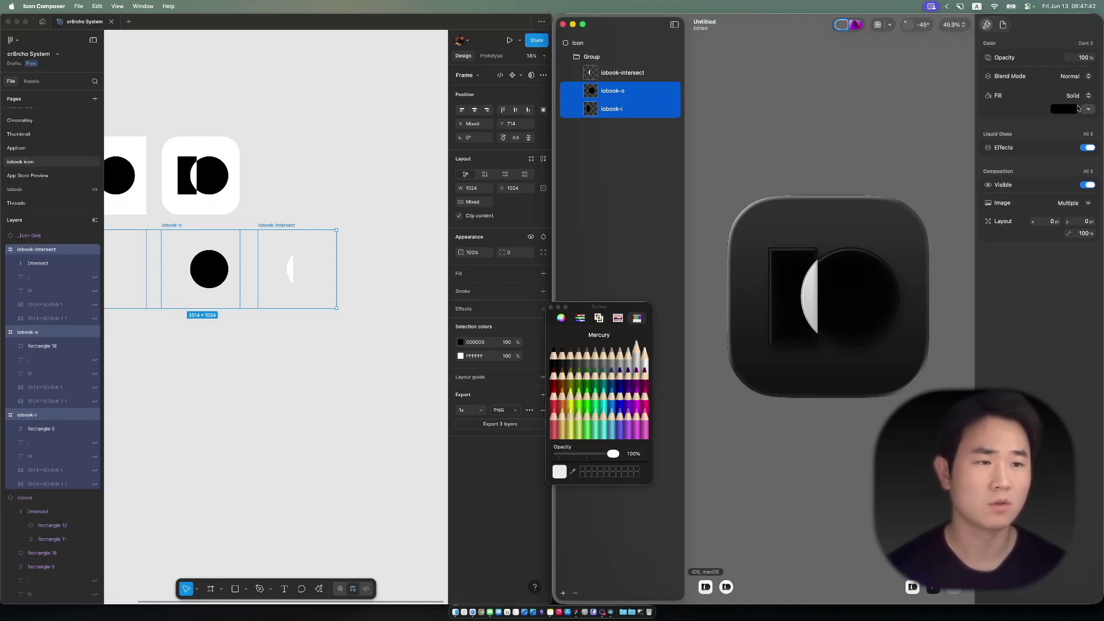
{"action": "left_click", "coordinate": [1064, 109]}
{"action": "left_click", "coordinate": [646, 357]}
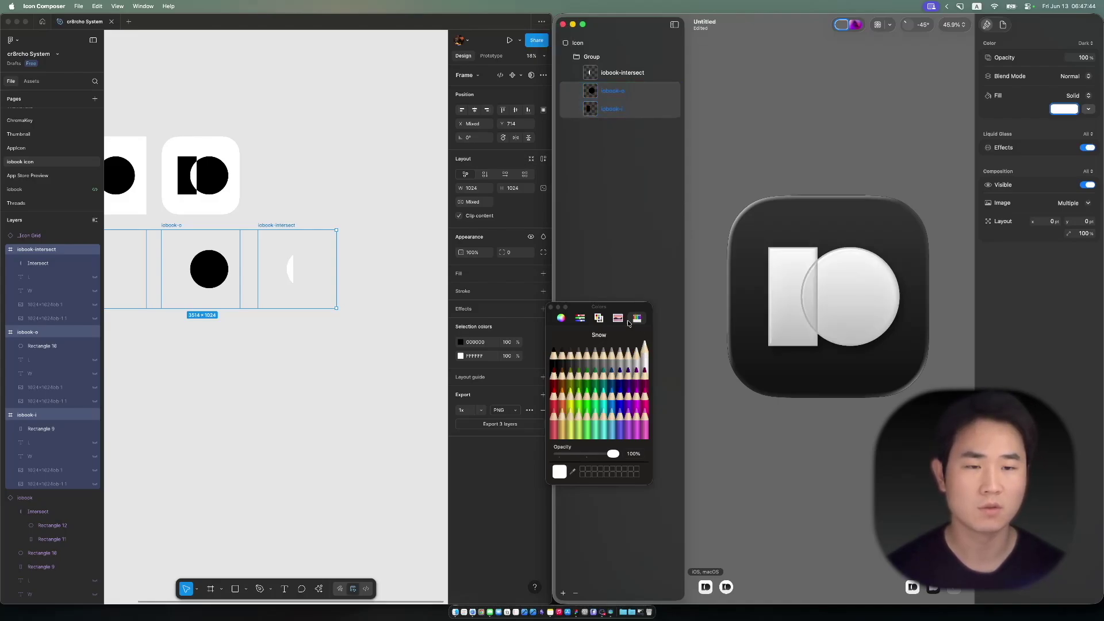
{"action": "left_click", "coordinate": [670, 73]}
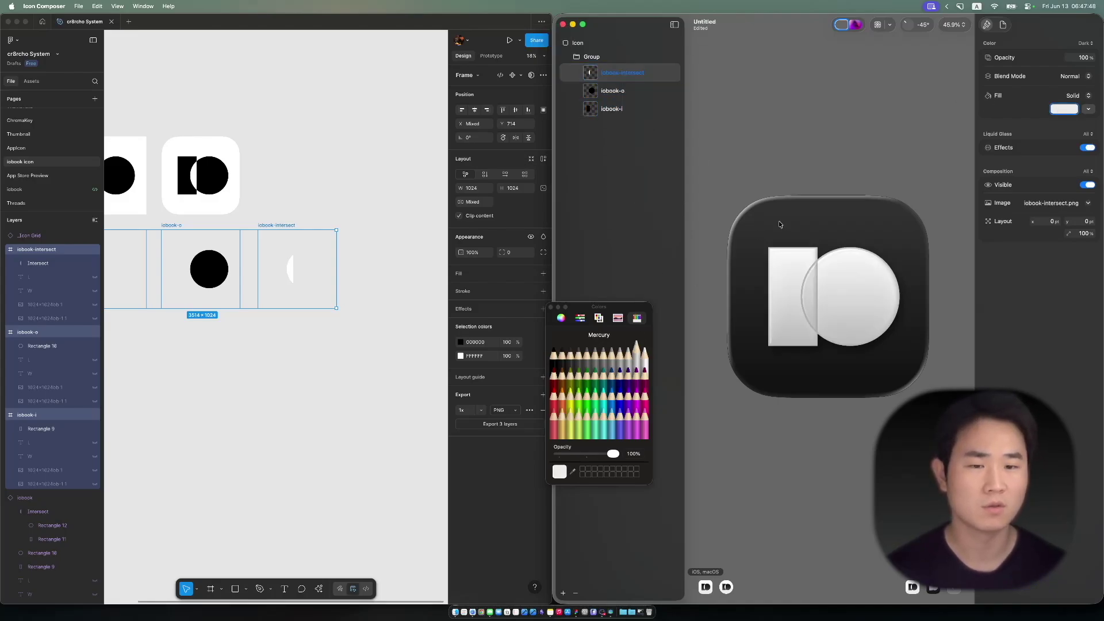
{"action": "left_click", "coordinate": [561, 352]}
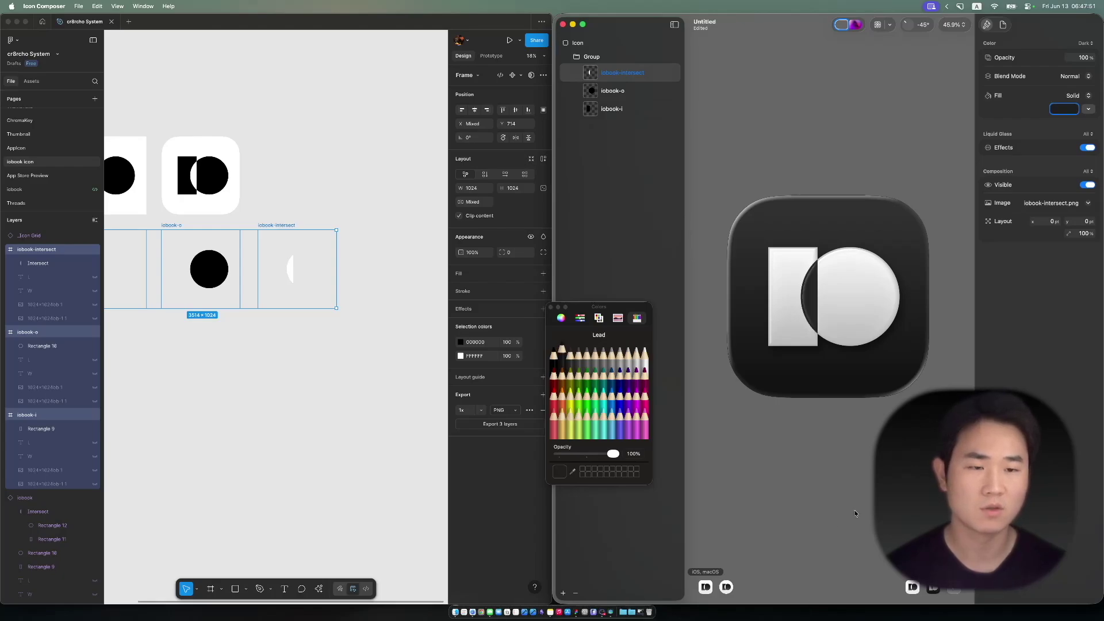
{"action": "left_click", "coordinate": [933, 587]}
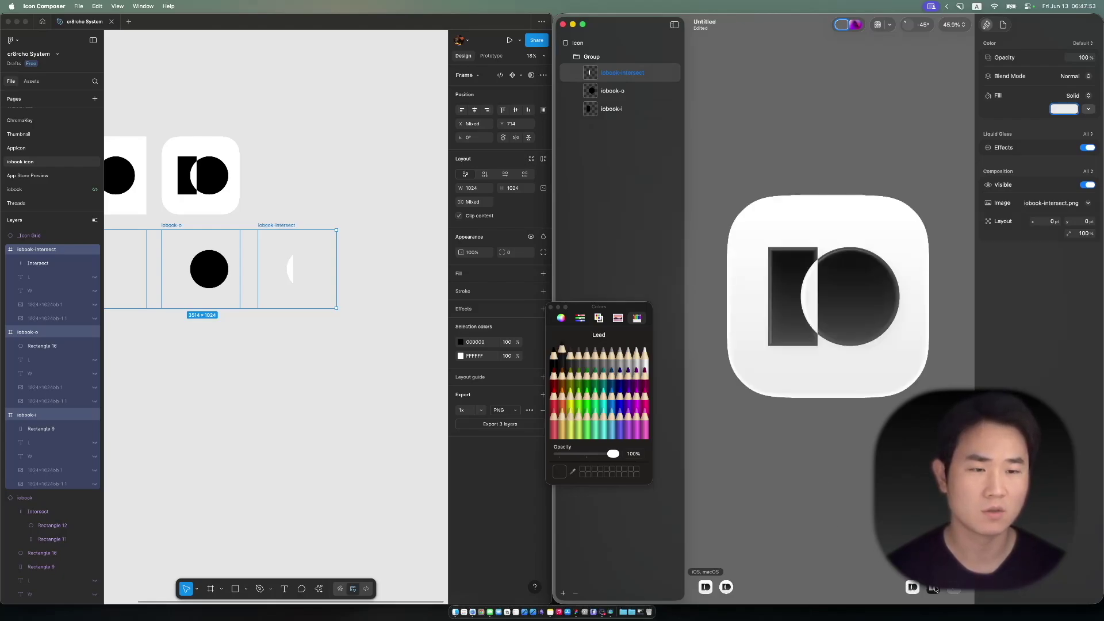
{"action": "left_click", "coordinate": [935, 588]}
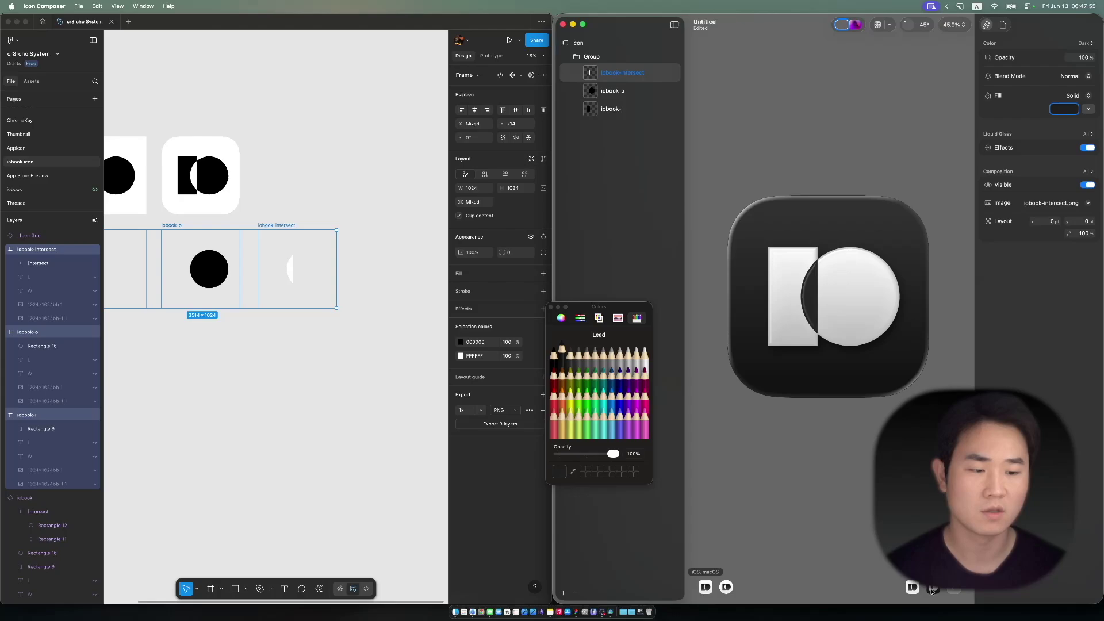
- Preview the mono appearance against green, yellow, red and orange plain backgrounds
{"action": "left_click", "coordinate": [952, 588]}
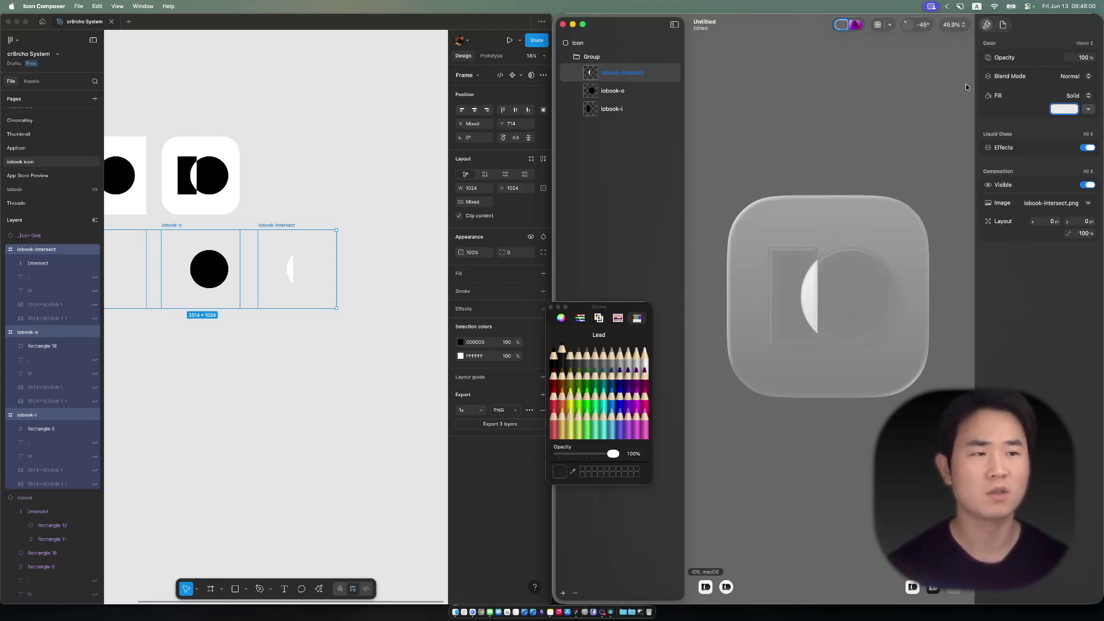
{"action": "left_click", "coordinate": [856, 24]}
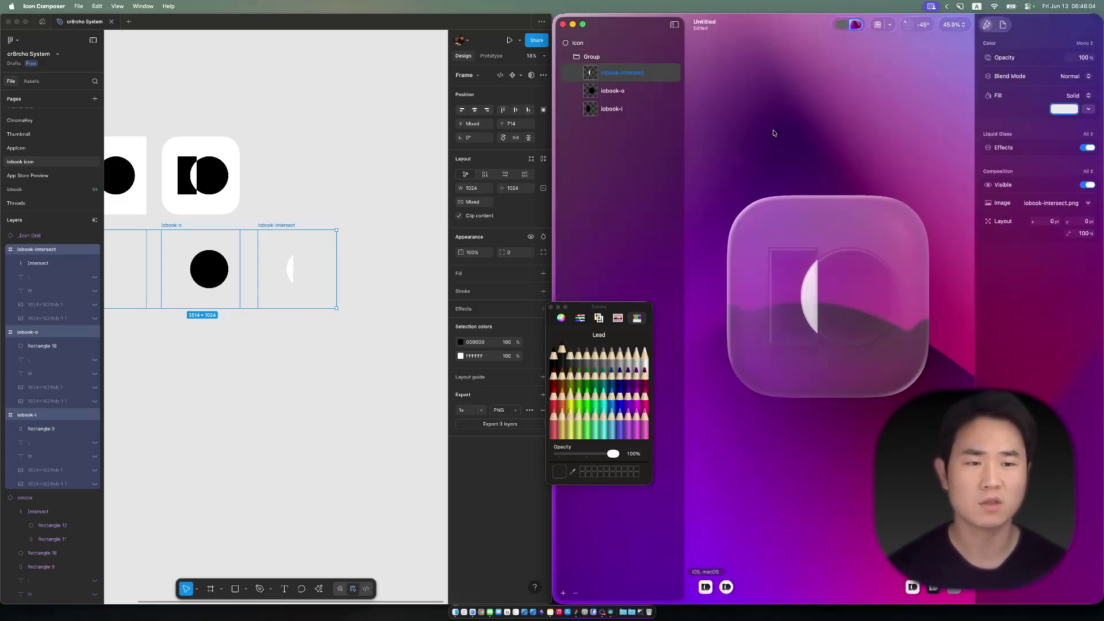
{"action": "left_click", "coordinate": [845, 26]}
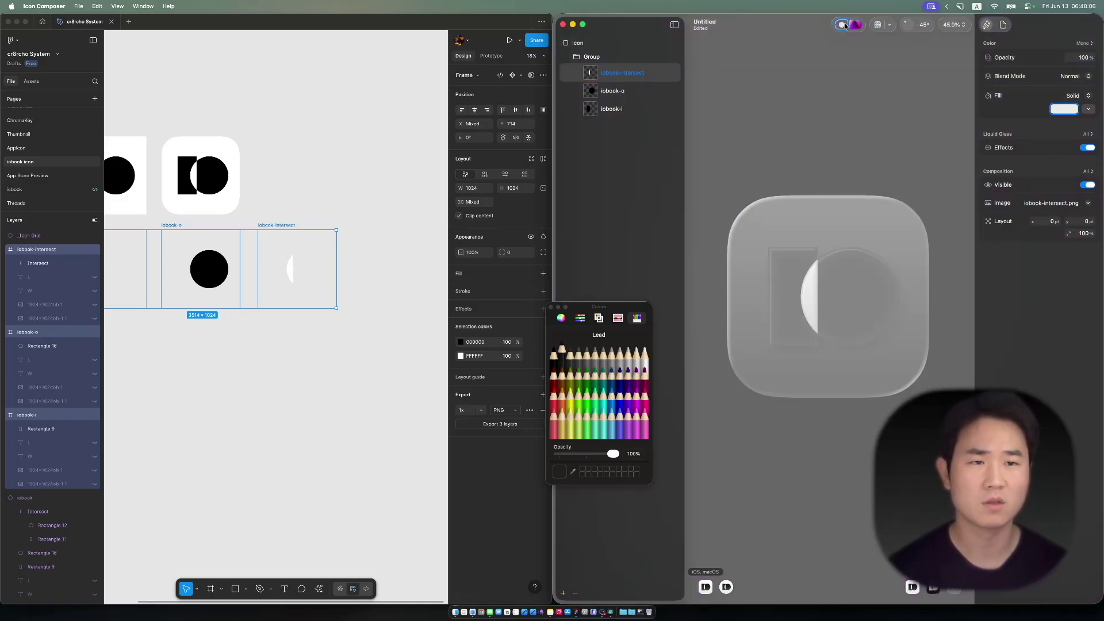
{"action": "left_click", "coordinate": [845, 26]}
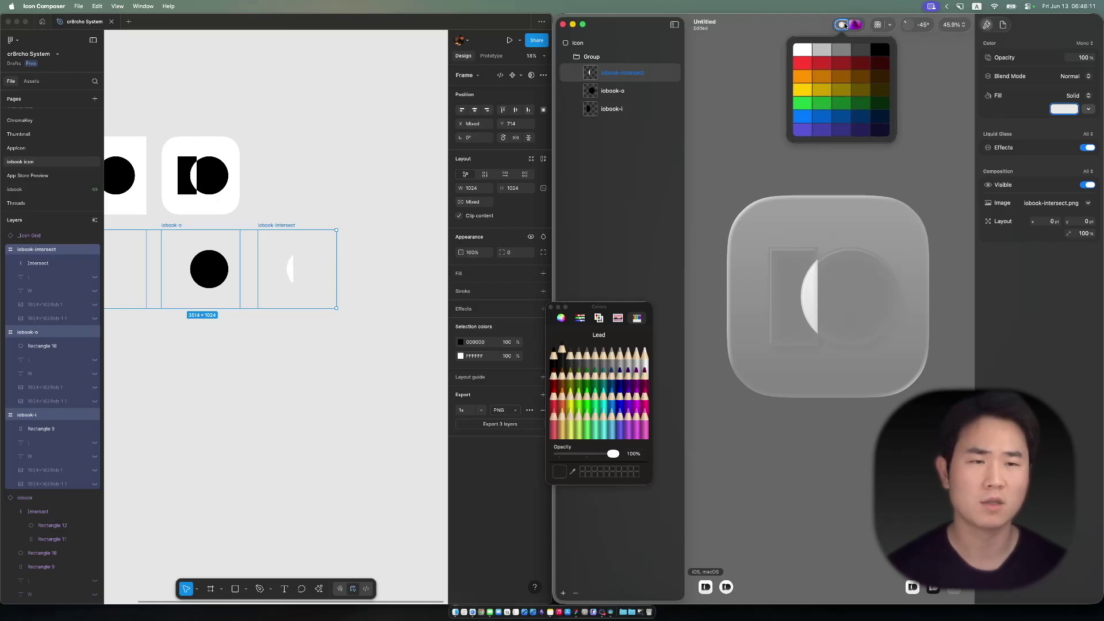
{"action": "left_click", "coordinate": [826, 105]}
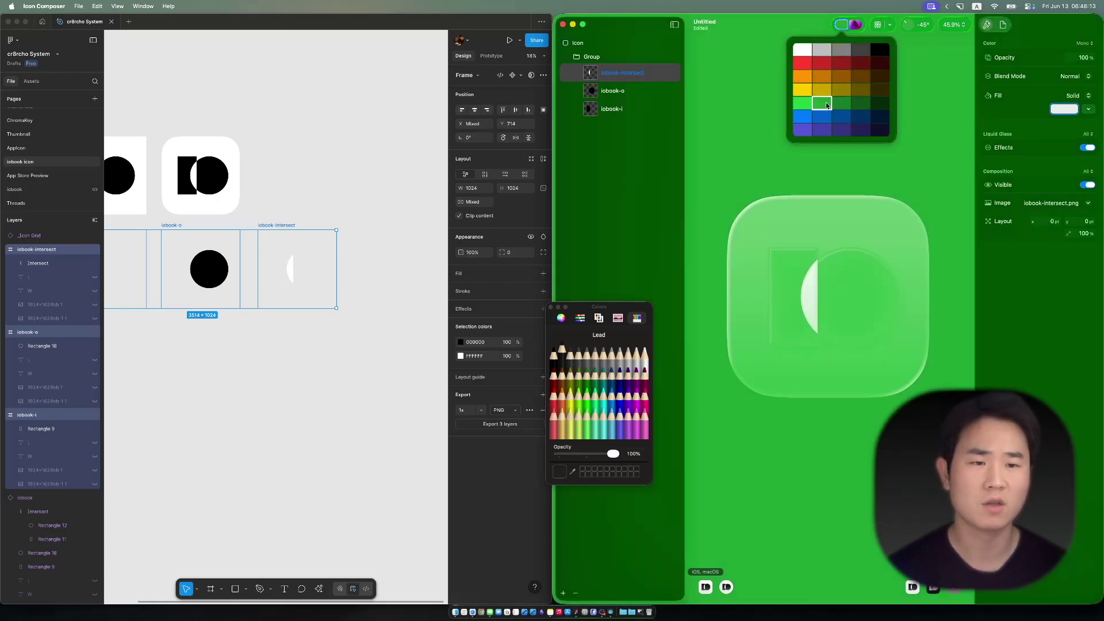
{"action": "left_click", "coordinate": [822, 91]}
{"action": "left_click", "coordinate": [840, 62]}
{"action": "left_click", "coordinate": [840, 76]}
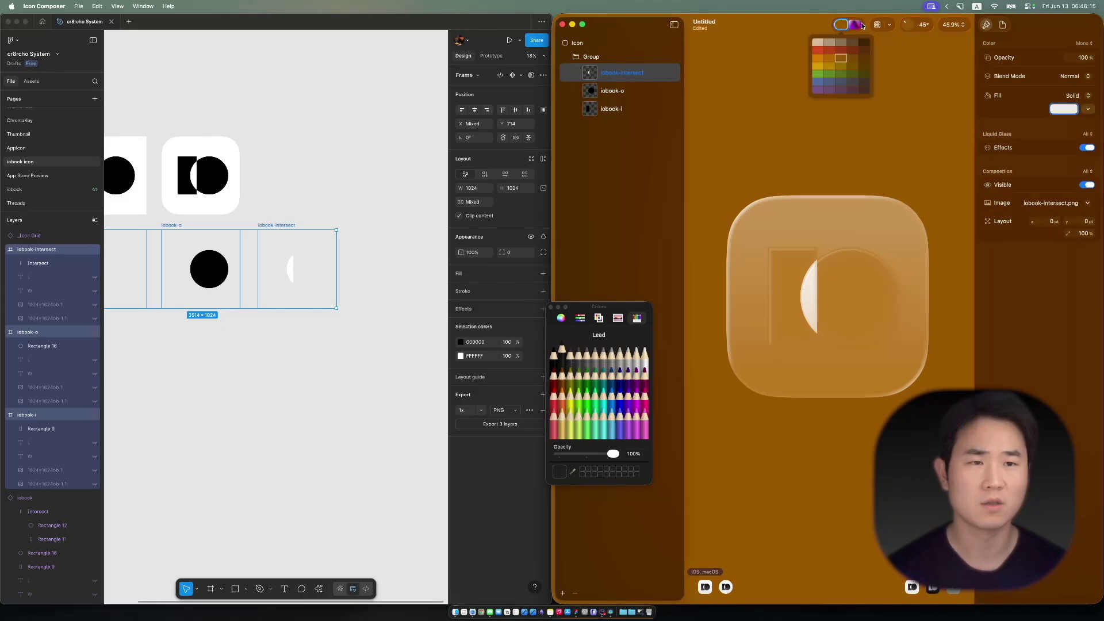
- Try green, pink and blue gradient backdrops, then choose the purple-pink gradient
{"action": "left_click", "coordinate": [855, 25]}
{"action": "left_click", "coordinate": [855, 26]}
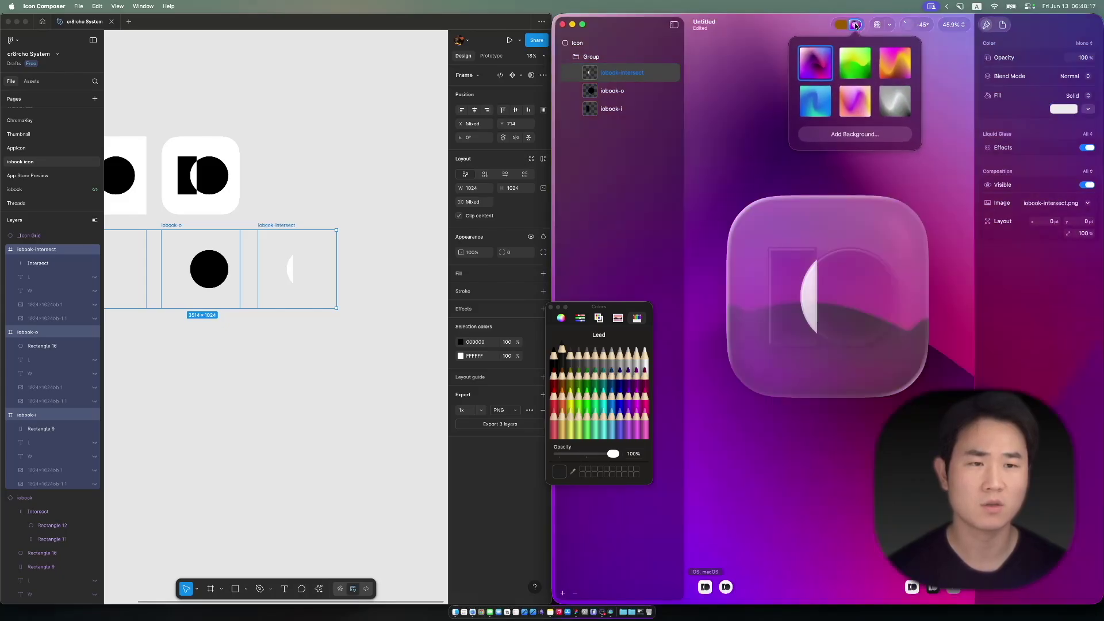
{"action": "left_click", "coordinate": [854, 56]}
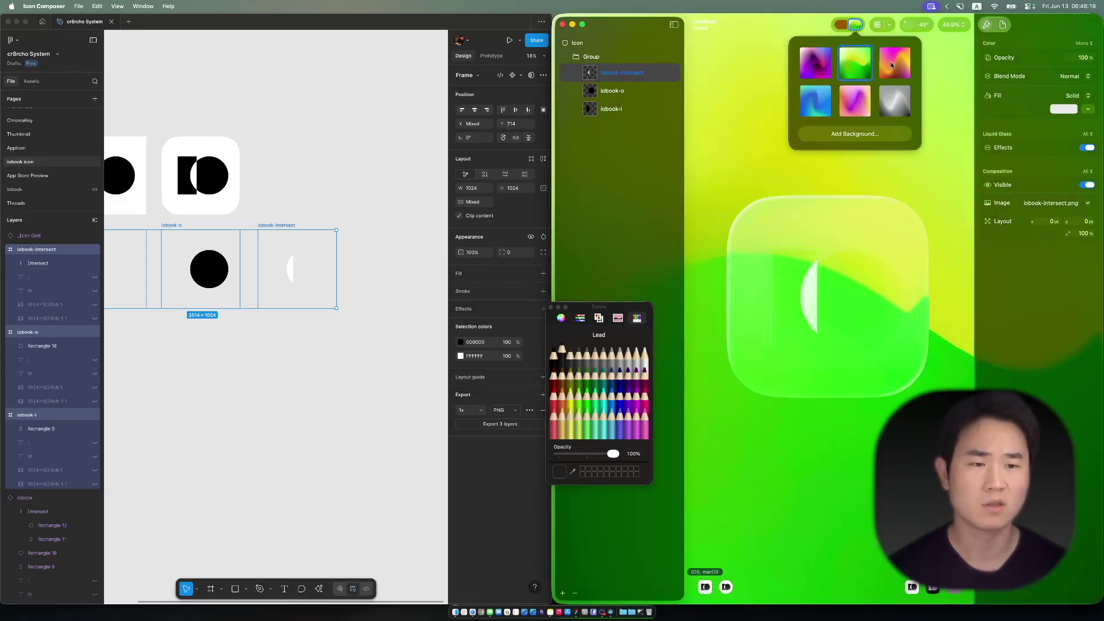
{"action": "left_click", "coordinate": [853, 99]}
{"action": "left_click", "coordinate": [815, 100]}
{"action": "left_click", "coordinate": [816, 62]}
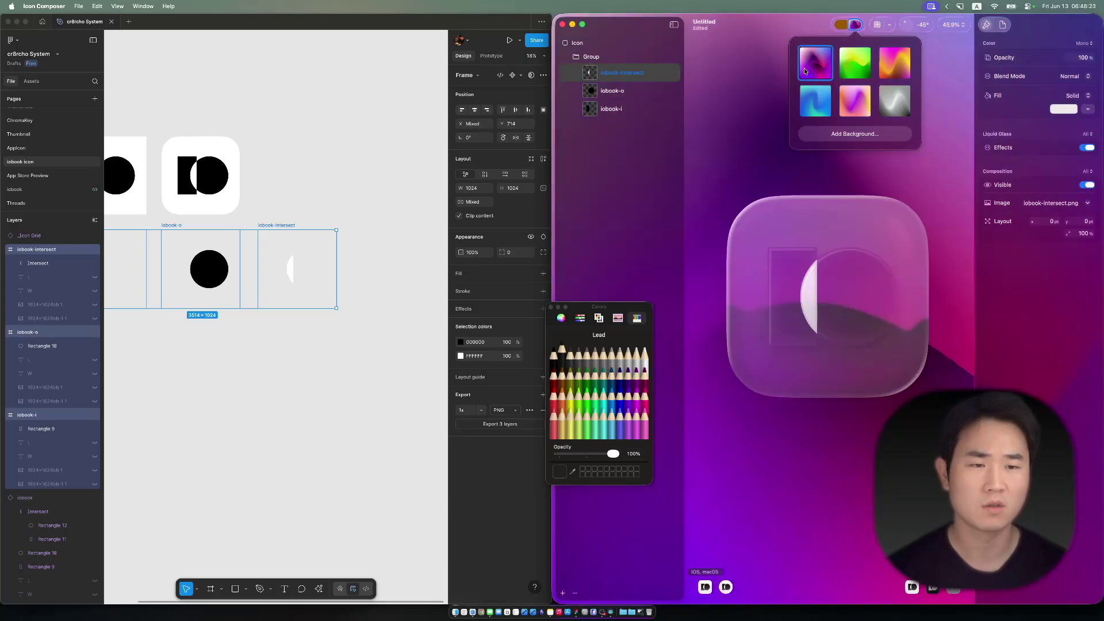
{"action": "left_click", "coordinate": [705, 123]}
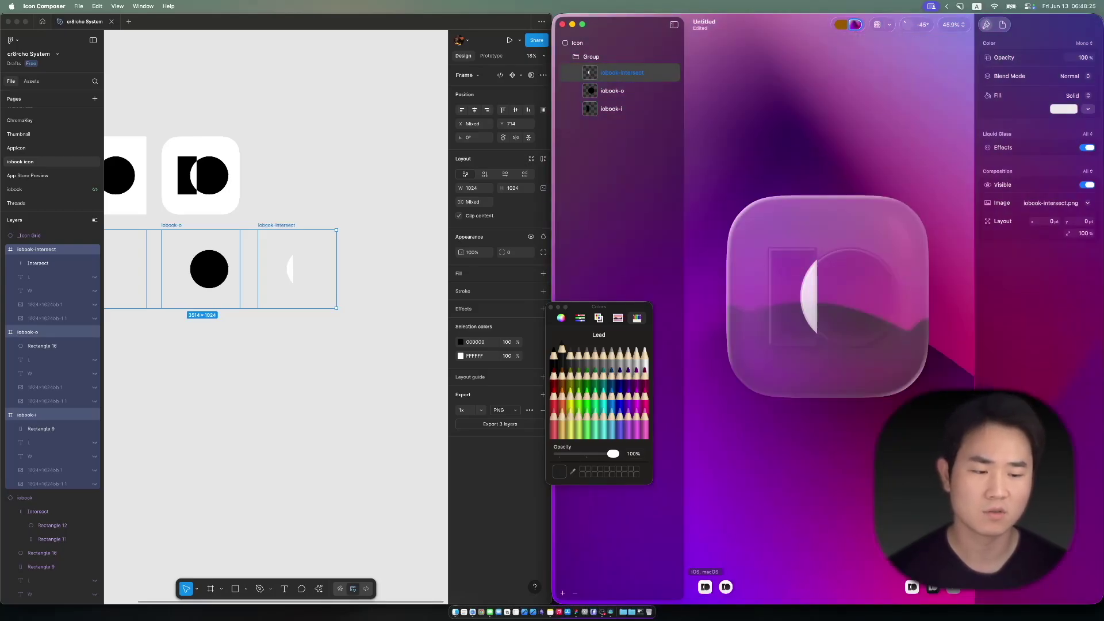
- Fill iobook-o and iobook-i with Magnesium grey after comparing Snow, Mercury and Silver
{"action": "left_click", "coordinate": [612, 90]}
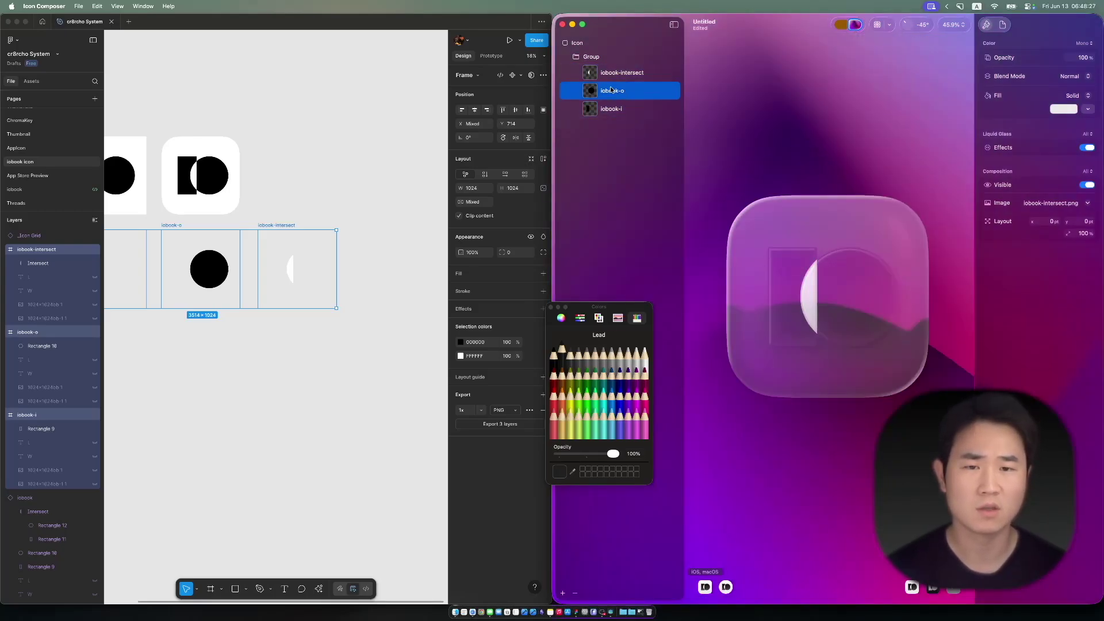
{"action": "left_click", "coordinate": [611, 108], "text": "shift"}
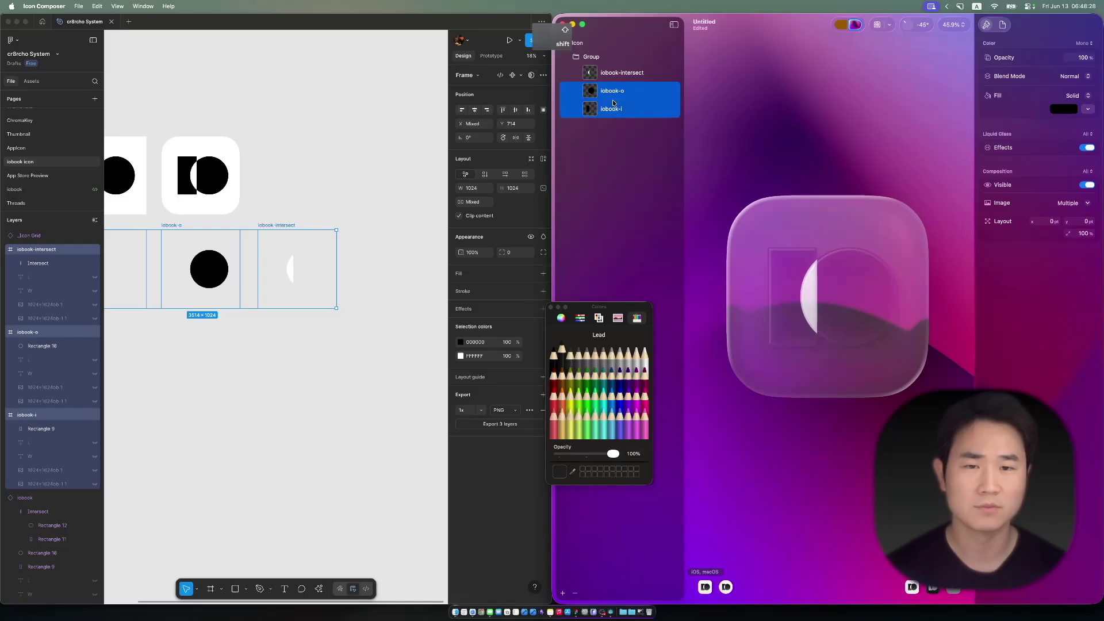
{"action": "left_click", "coordinate": [635, 361]}
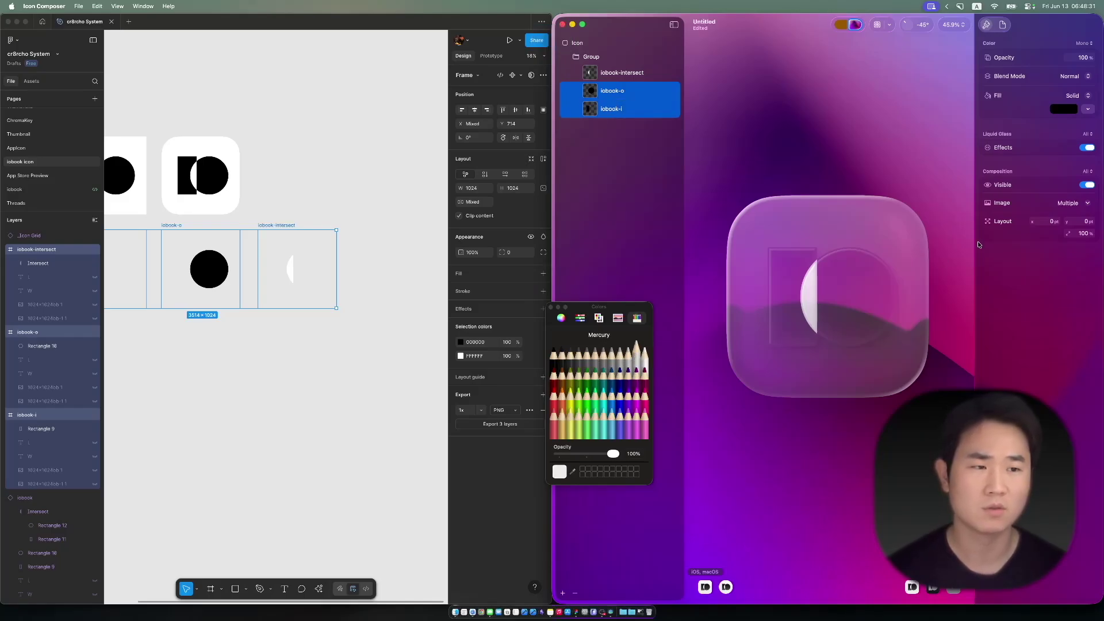
{"action": "left_click", "coordinate": [1063, 110]}
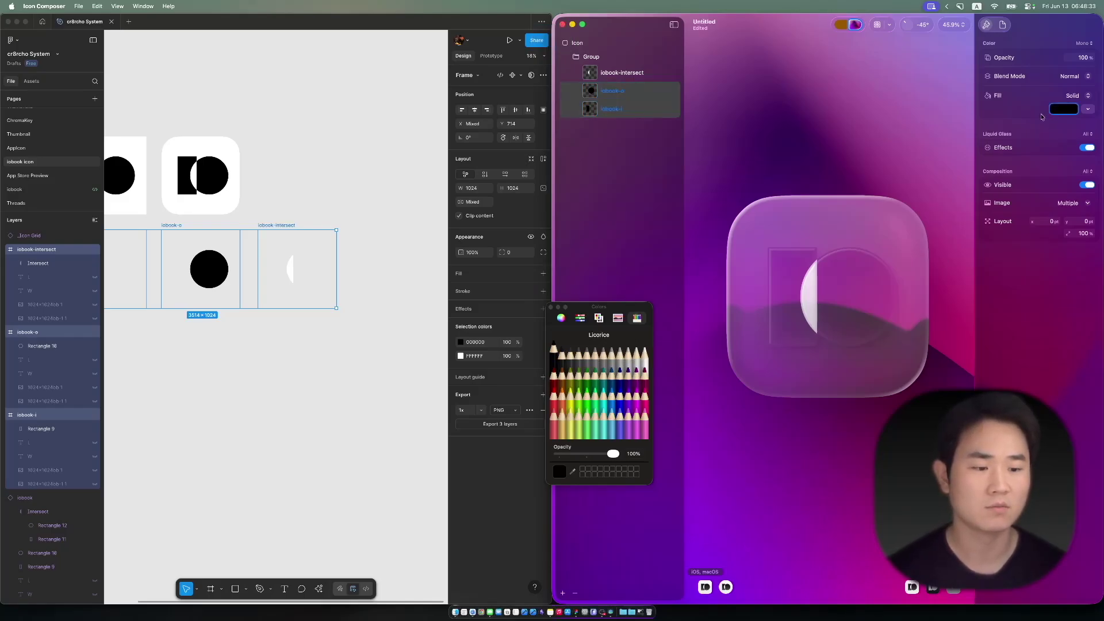
{"action": "left_click", "coordinate": [638, 352]}
{"action": "left_click", "coordinate": [621, 352]}
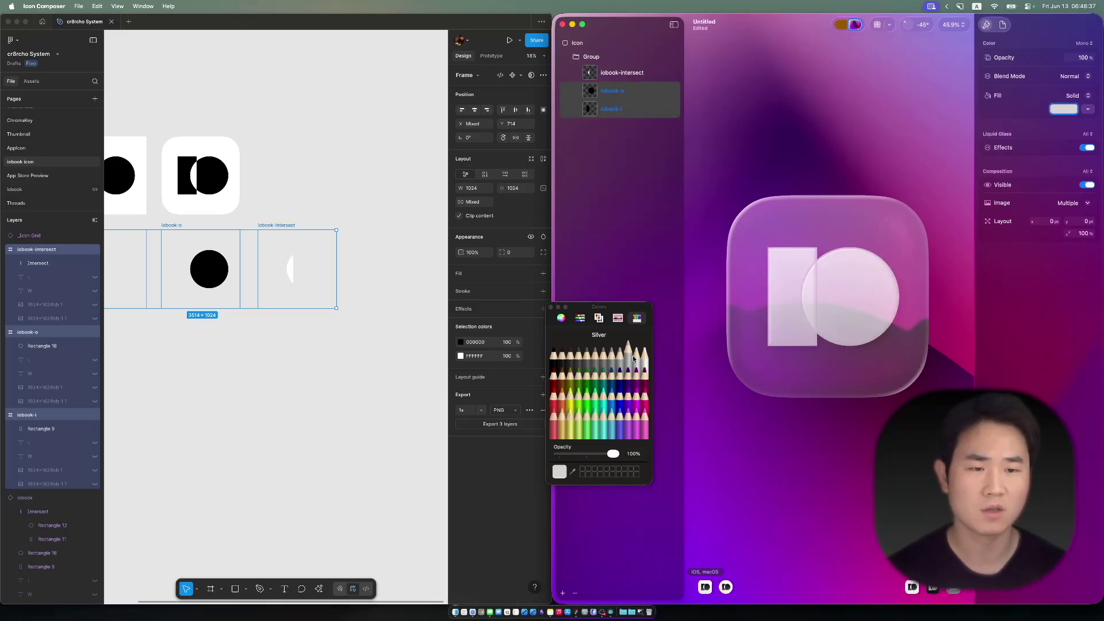
{"action": "left_click", "coordinate": [643, 359]}
{"action": "left_click", "coordinate": [637, 354]}
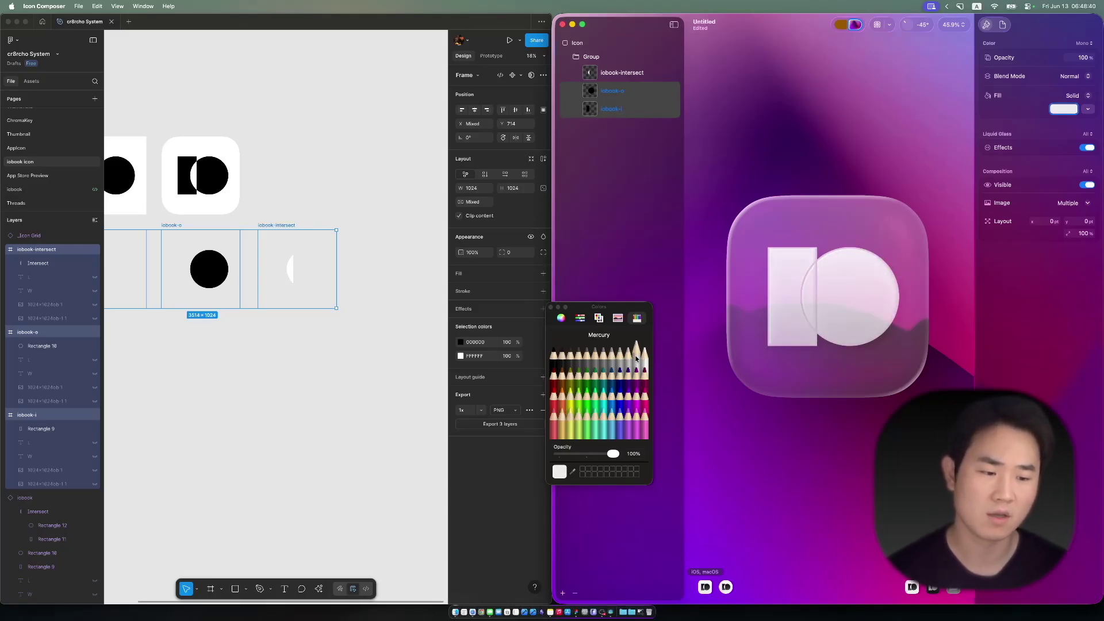
{"action": "left_click", "coordinate": [627, 354]}
{"action": "left_click", "coordinate": [620, 355]}
{"action": "left_click", "coordinate": [628, 354]}
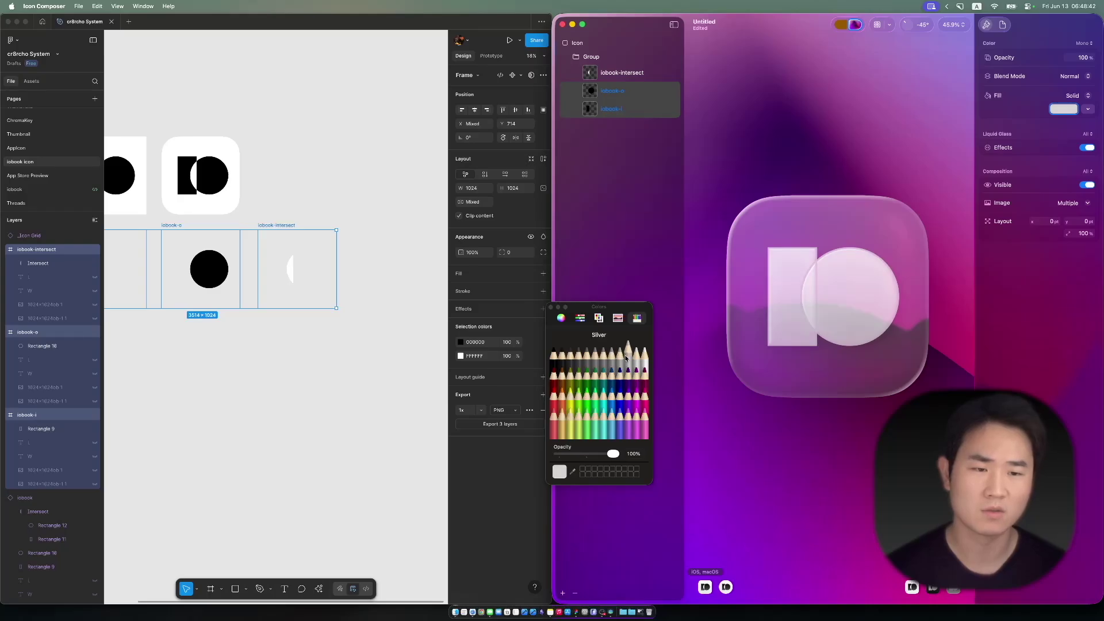
{"action": "left_click", "coordinate": [611, 354]}
{"action": "left_click", "coordinate": [627, 354]}
{"action": "left_click", "coordinate": [619, 356]}
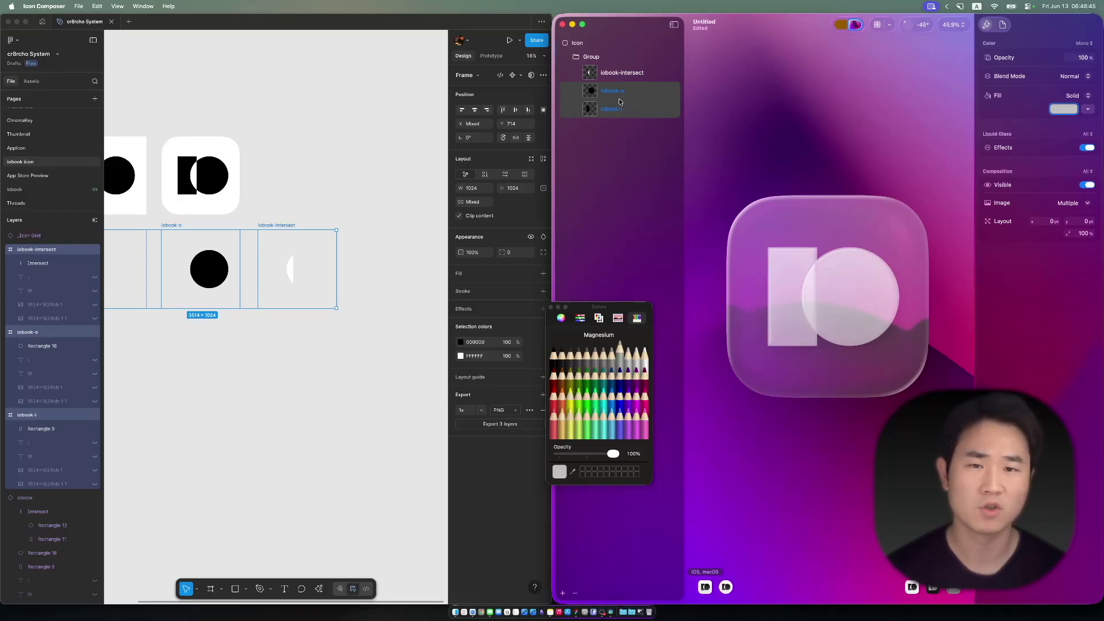
- Give the iobook-intersect layer a Steel grey fill after trying Tungsten
{"action": "left_click", "coordinate": [621, 73]}
{"action": "left_click", "coordinate": [558, 360]}
{"action": "left_click", "coordinate": [568, 361]}
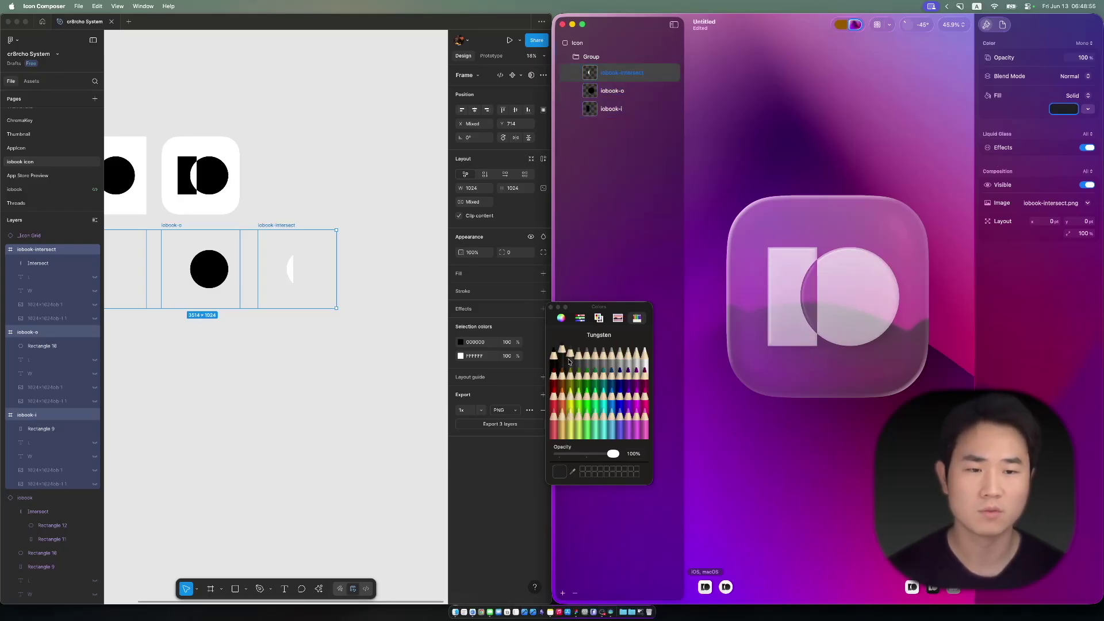
{"action": "left_click", "coordinate": [587, 352]}
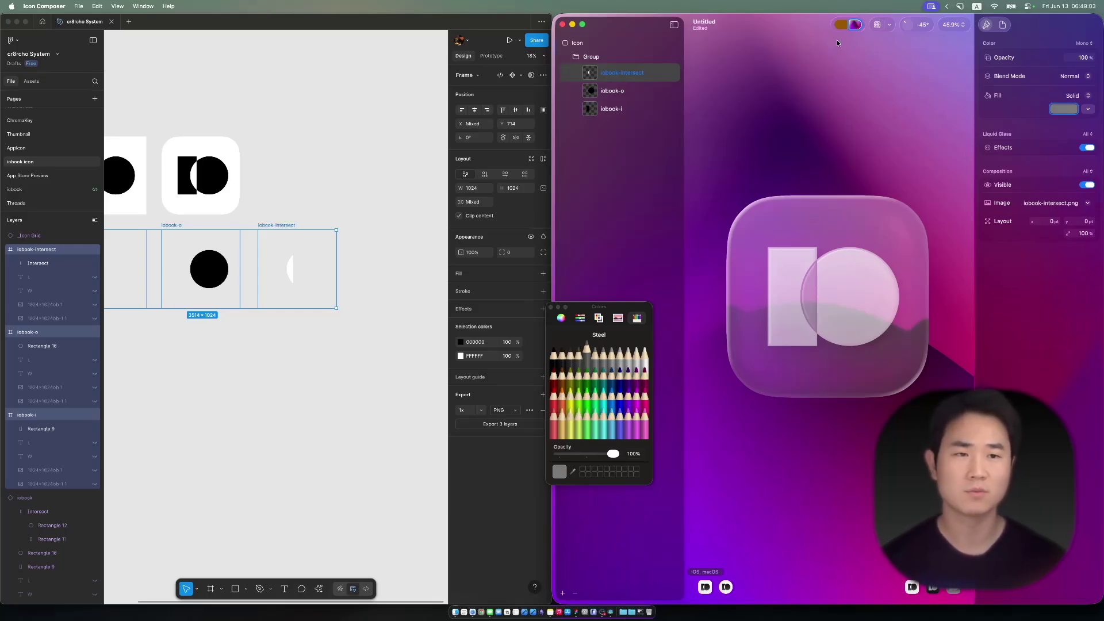
- Preview the icon on the silver gradient background
{"action": "left_click", "coordinate": [855, 24]}
{"action": "left_click", "coordinate": [895, 100]}
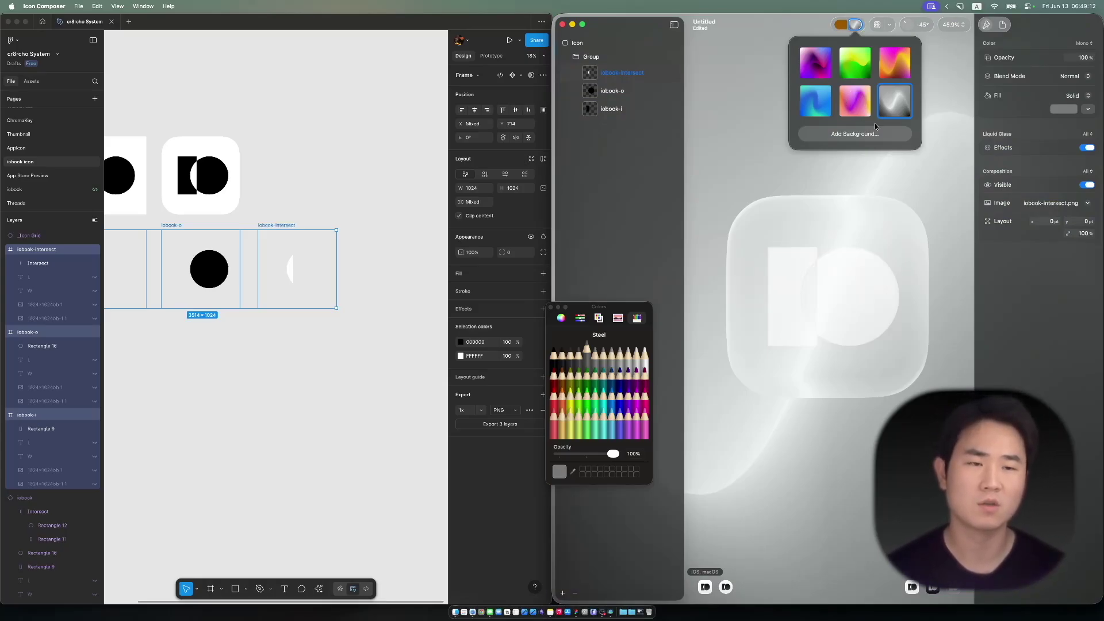
{"action": "left_click", "coordinate": [862, 428]}
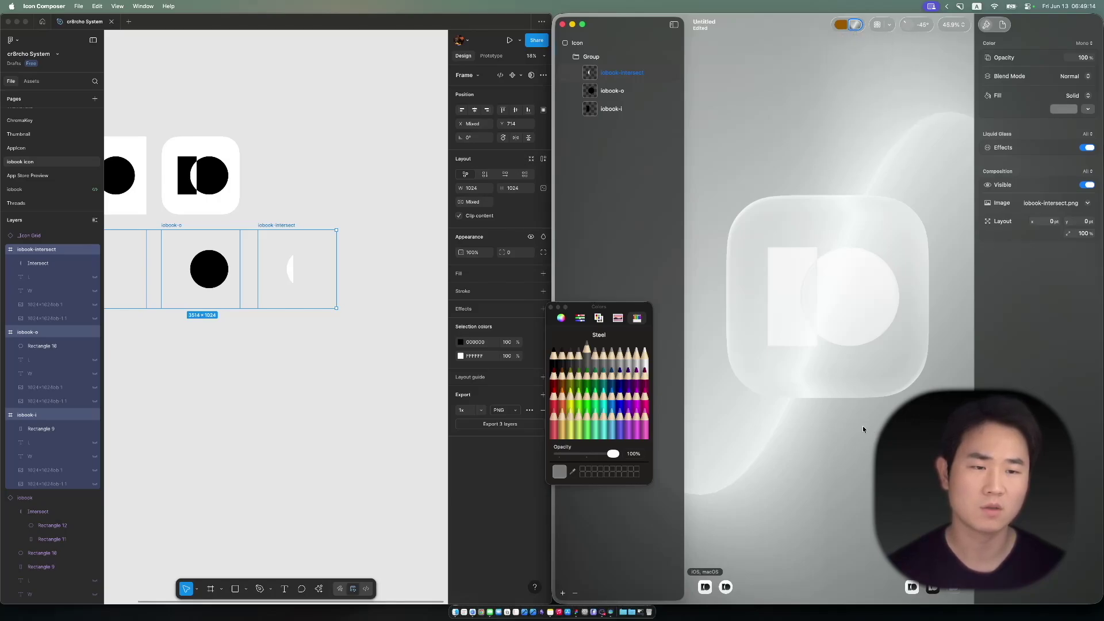
- Compare solid orange, grey, olive, green and yellow backgrounds, then settle on black
{"action": "left_click", "coordinate": [840, 24]}
{"action": "left_click", "coordinate": [860, 50]}
{"action": "left_click", "coordinate": [860, 76]}
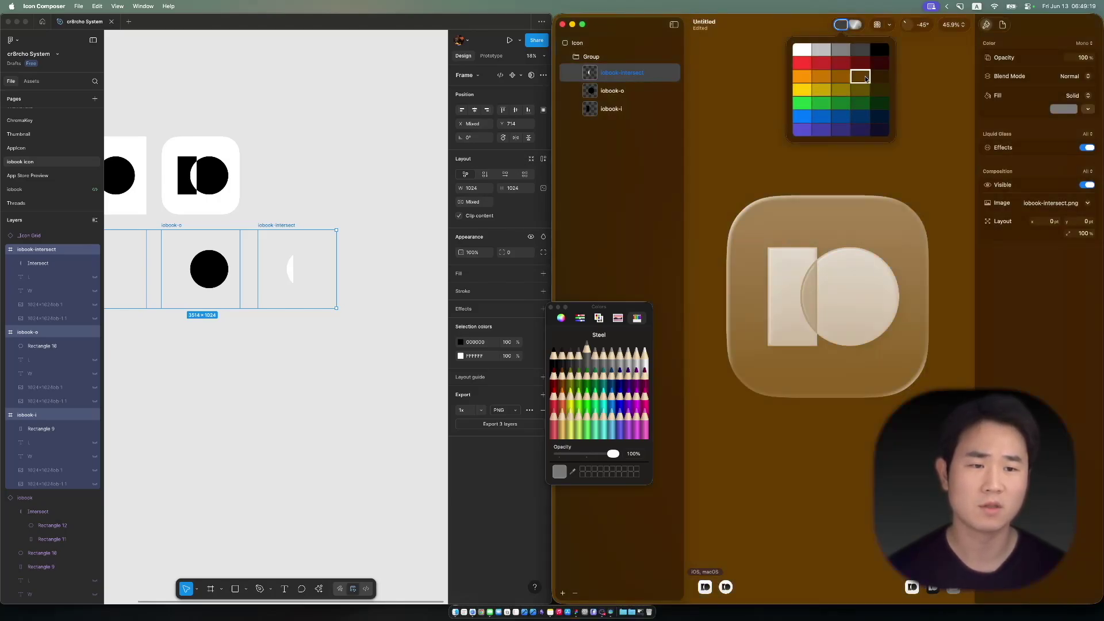
{"action": "left_click", "coordinate": [878, 58]}
{"action": "left_click", "coordinate": [817, 98]}
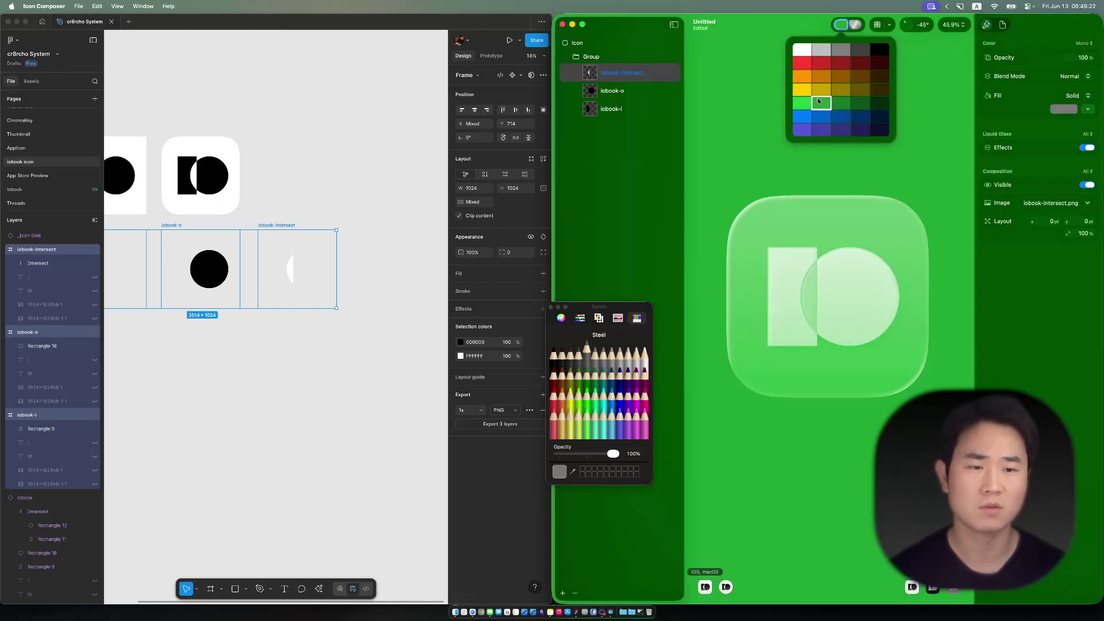
{"action": "left_click", "coordinate": [820, 85]}
{"action": "left_click", "coordinate": [877, 52]}
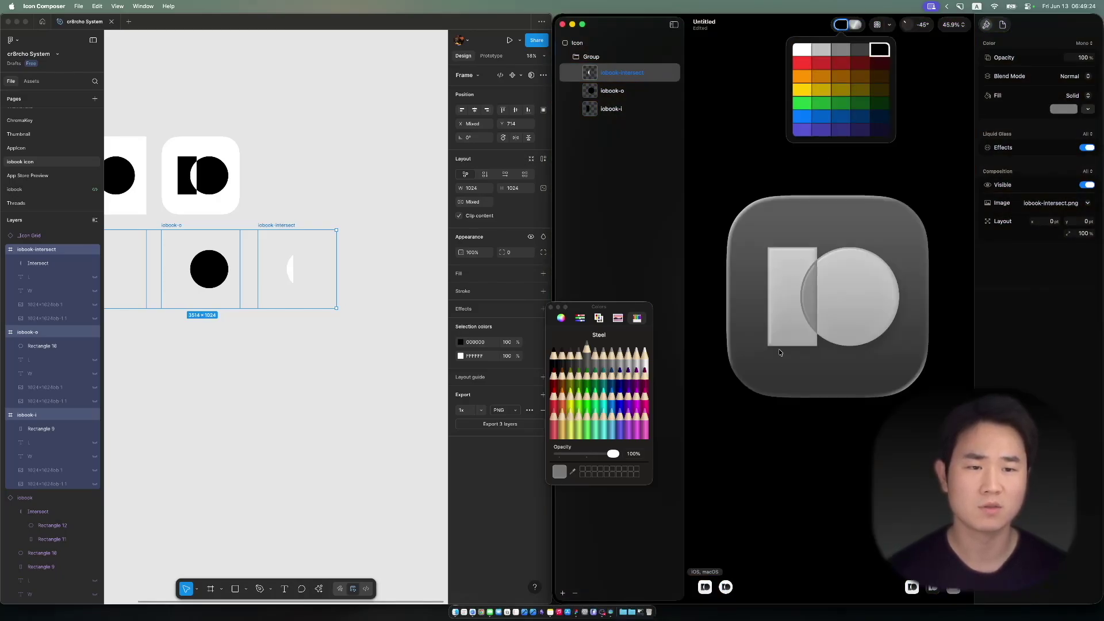
- Recolor iobook-intersect to Tin grey after trying Iron, Aluminum and Nickel
{"action": "left_click", "coordinate": [974, 168]}
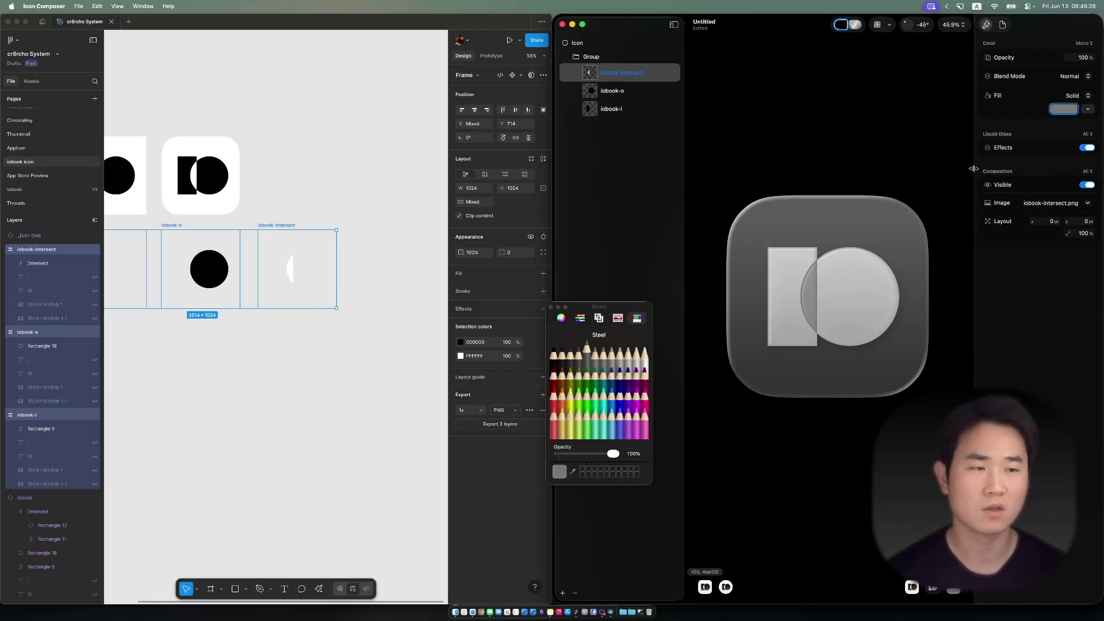
{"action": "left_click", "coordinate": [579, 354]}
{"action": "left_click", "coordinate": [569, 355]}
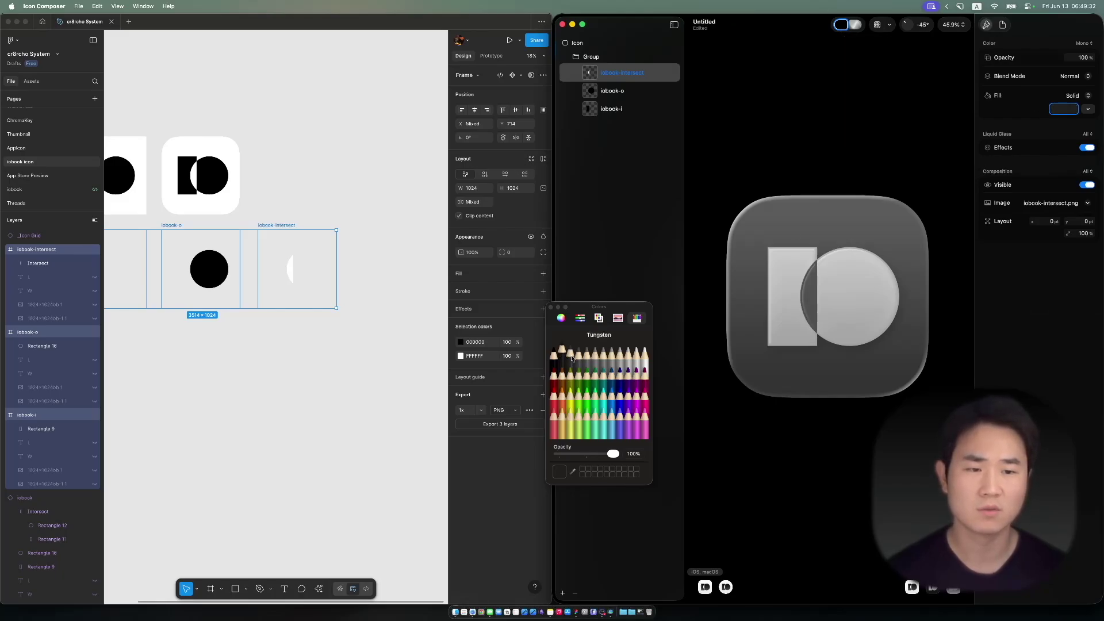
{"action": "left_click", "coordinate": [579, 356]}
{"action": "left_click", "coordinate": [595, 356]}
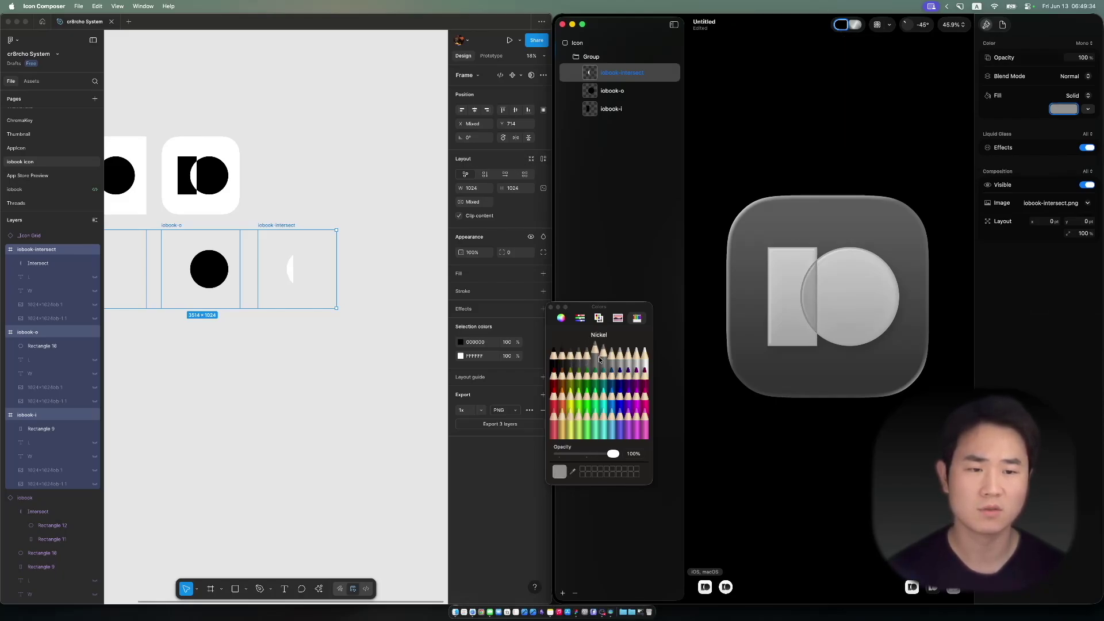
{"action": "left_click", "coordinate": [603, 356]}
{"action": "left_click", "coordinate": [625, 356]}
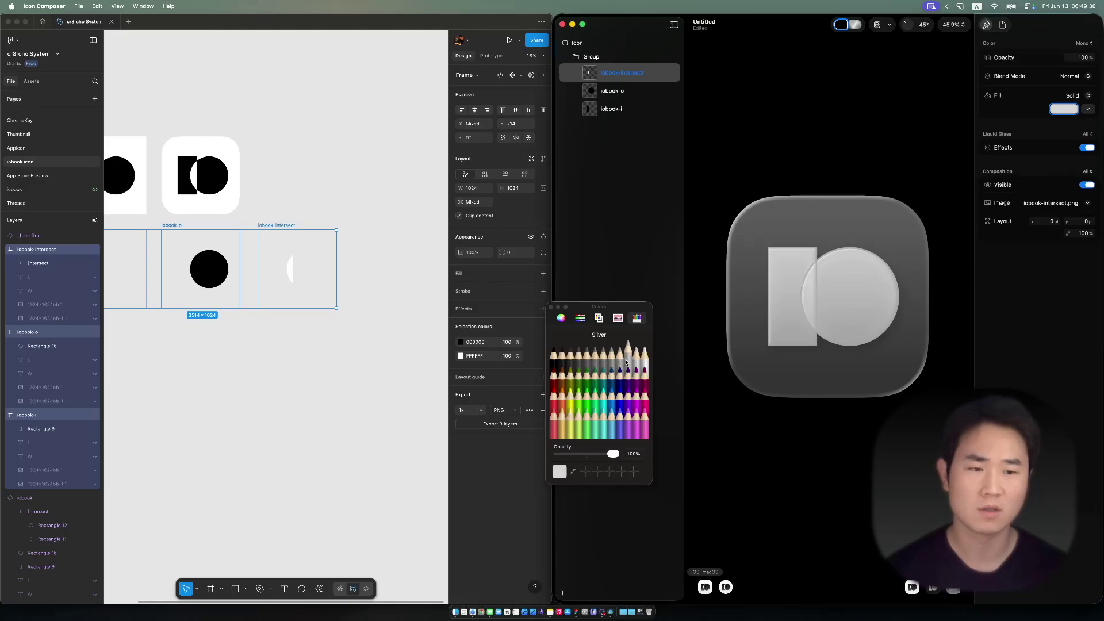
{"action": "left_click", "coordinate": [595, 354]}
{"action": "scroll", "coordinate": [830, 294], "scroll_direction": "up", "scroll_amount": 5}
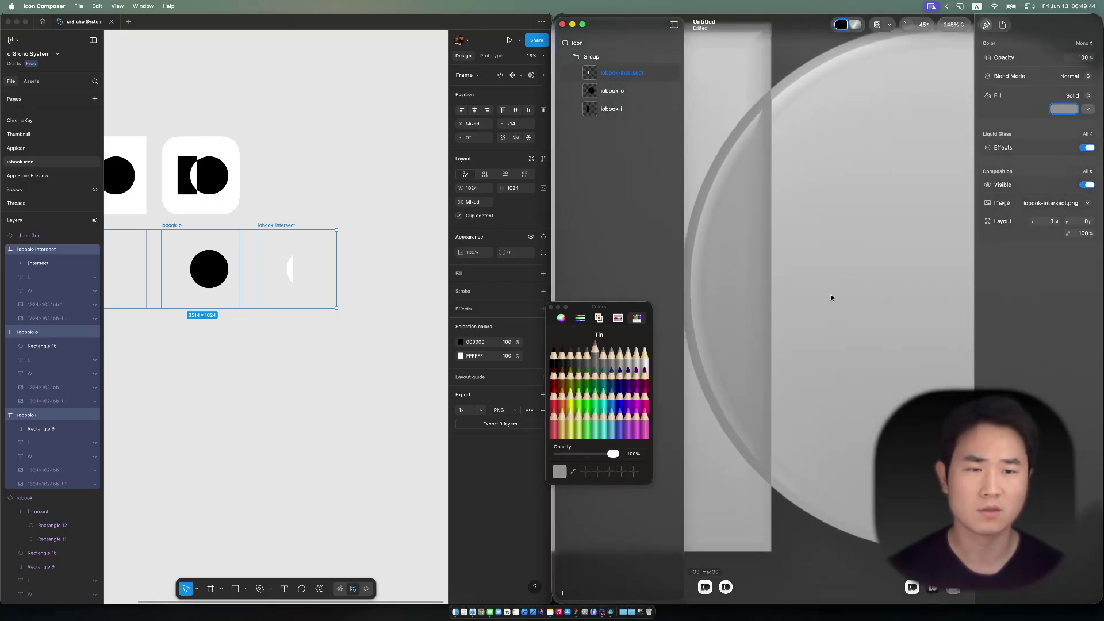
{"action": "scroll", "coordinate": [830, 297], "scroll_direction": "down", "scroll_amount": 5}
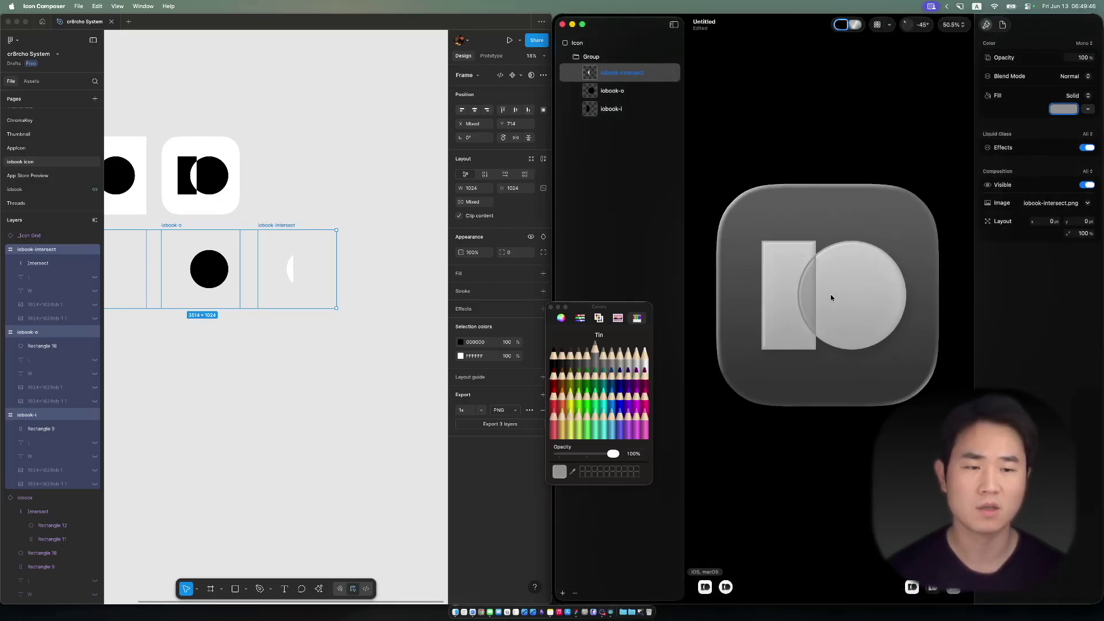